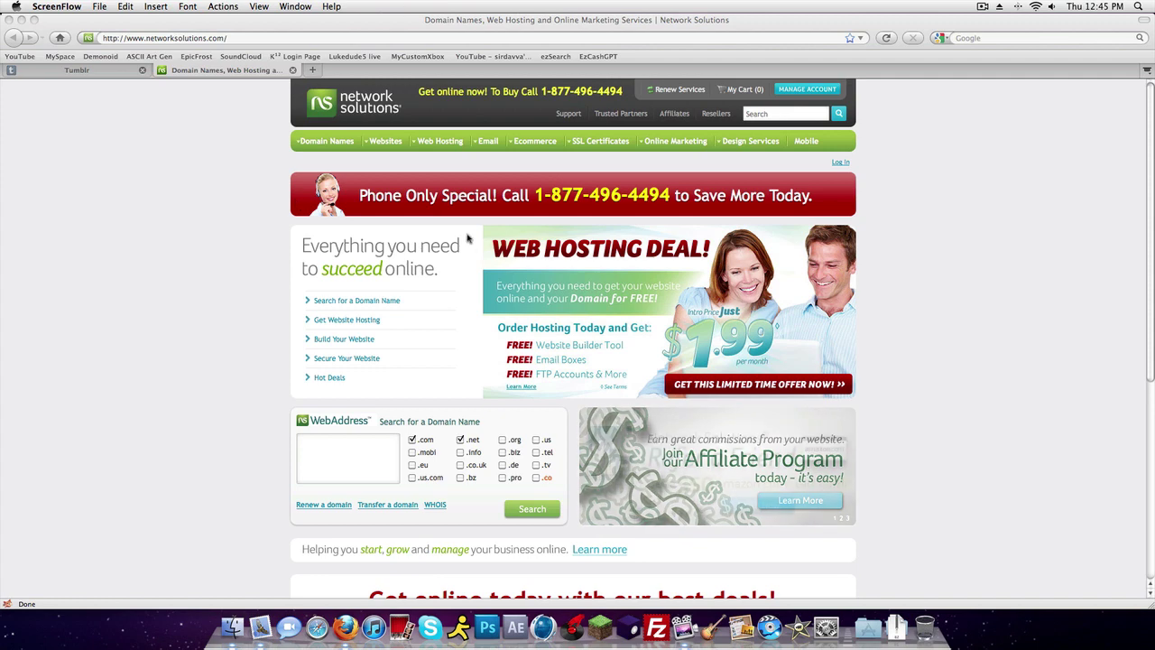
Load the blog's .com domain, confirm it still shows the placeholder business profile, and close that tab
{"action": "left_click", "coordinate": [122, 72]}
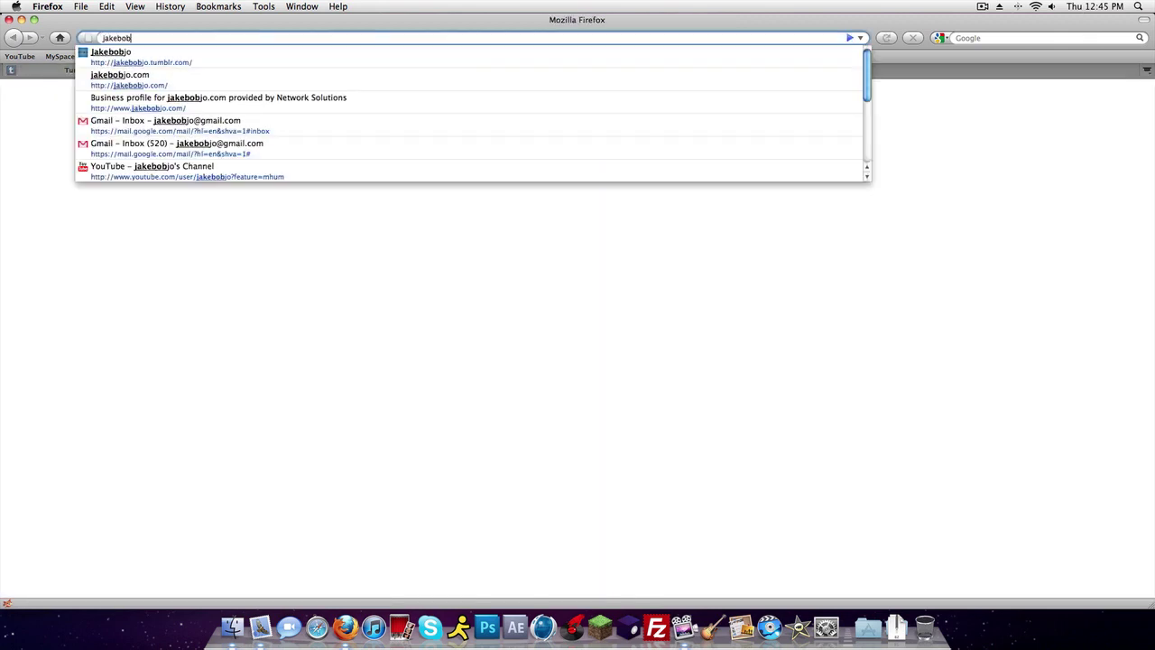
{"action": "key", "text": "Return"}
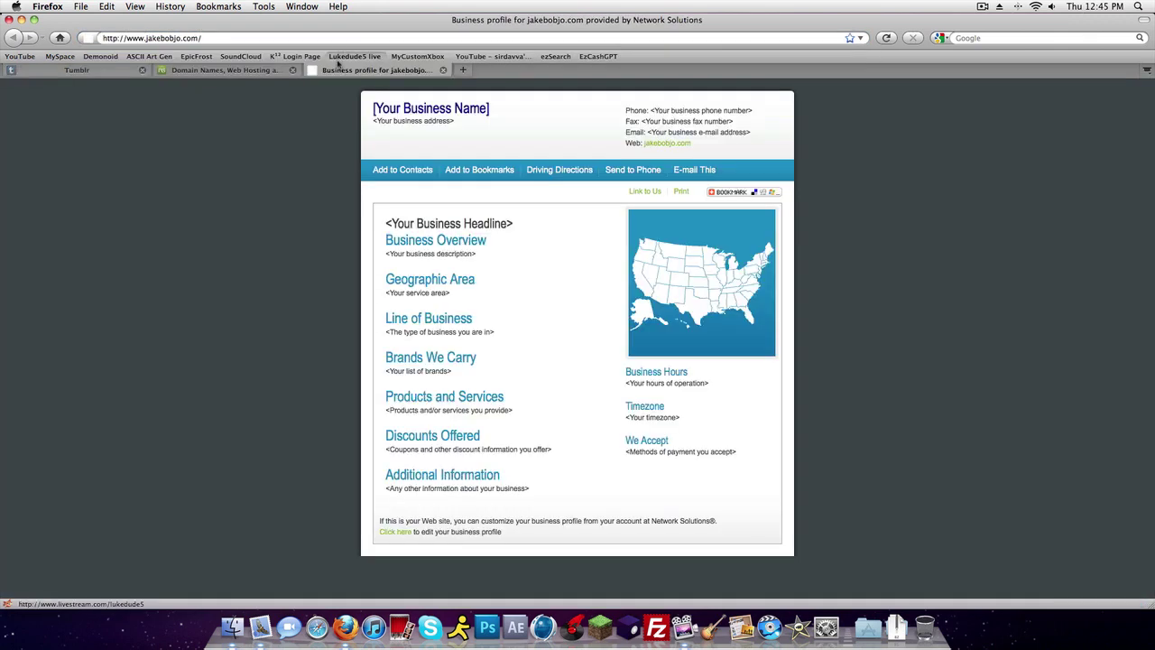
{"action": "left_click", "coordinate": [443, 71]}
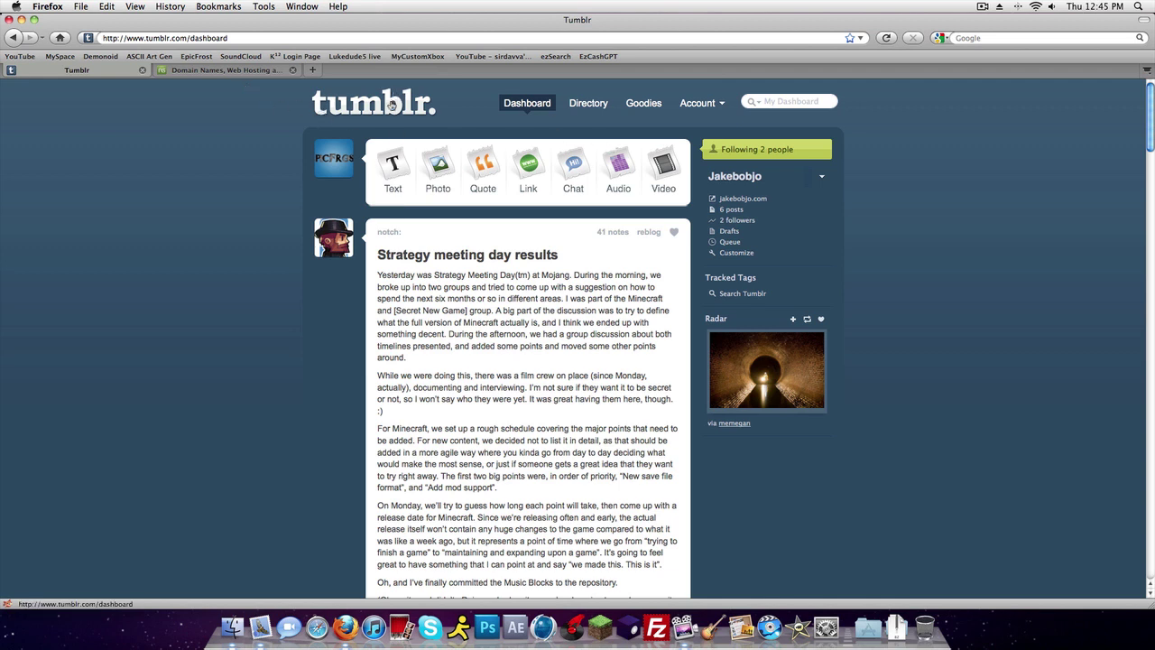
Open the blog's Info settings in Customize and open the 'Setting up a custom domain' help in a new tab
{"action": "left_click", "coordinate": [738, 254]}
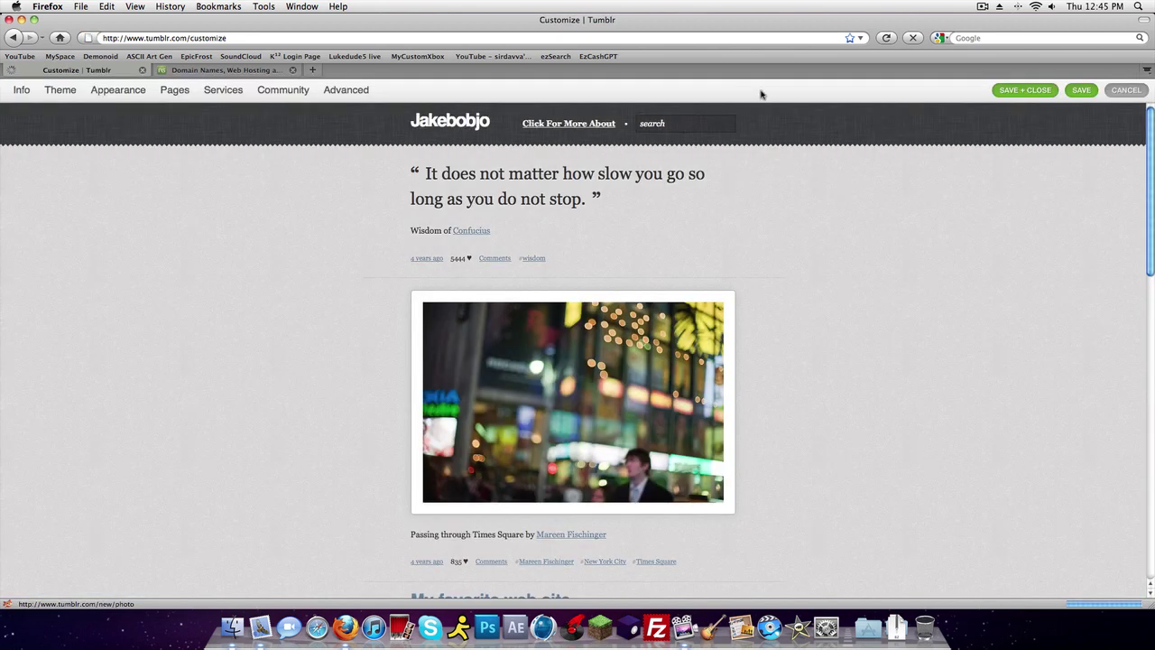
{"action": "left_click", "coordinate": [15, 91]}
{"action": "left_click", "coordinate": [16, 92]}
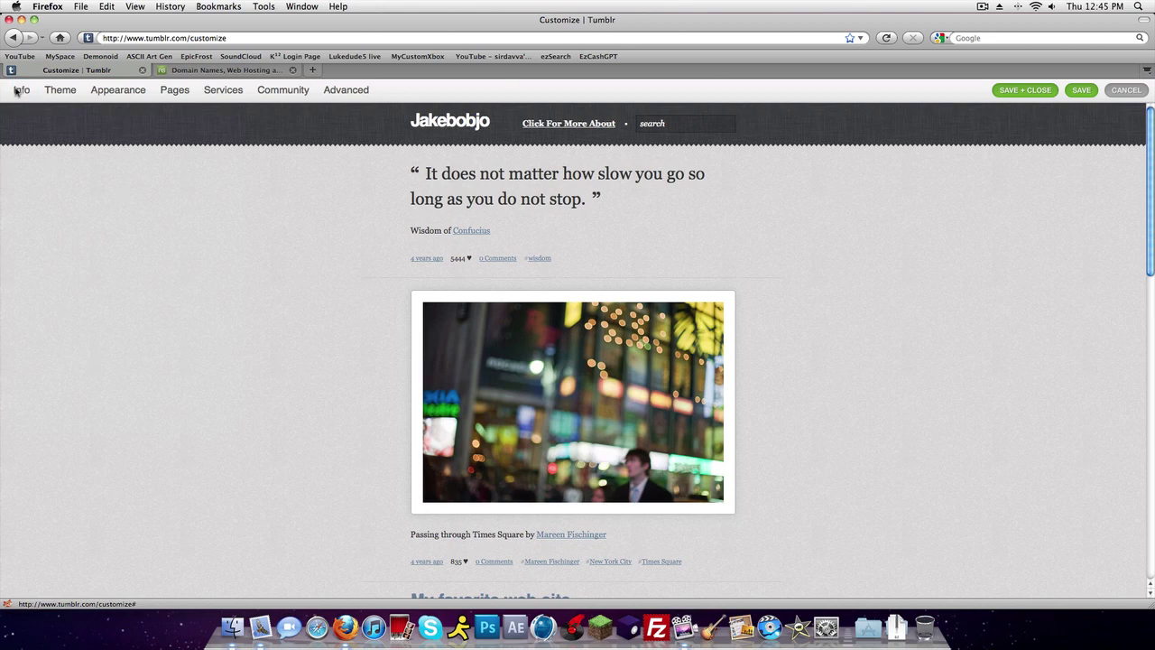
{"action": "left_click", "coordinate": [16, 91]}
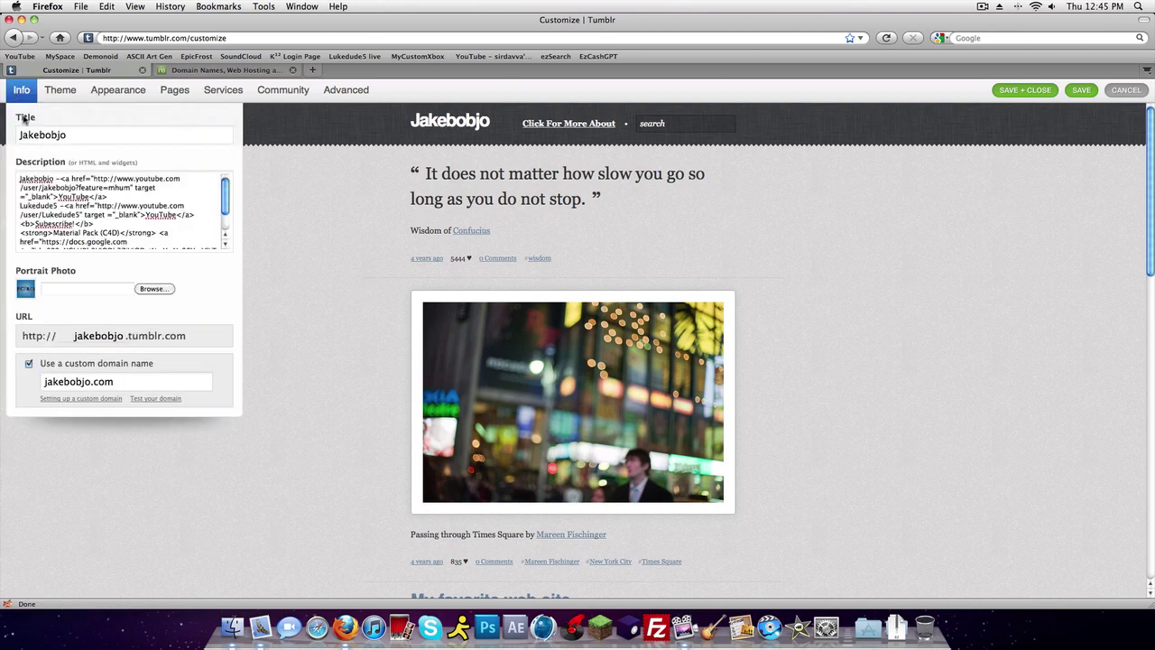
{"action": "right_click", "coordinate": [76, 402]}
{"action": "left_click", "coordinate": [103, 421]}
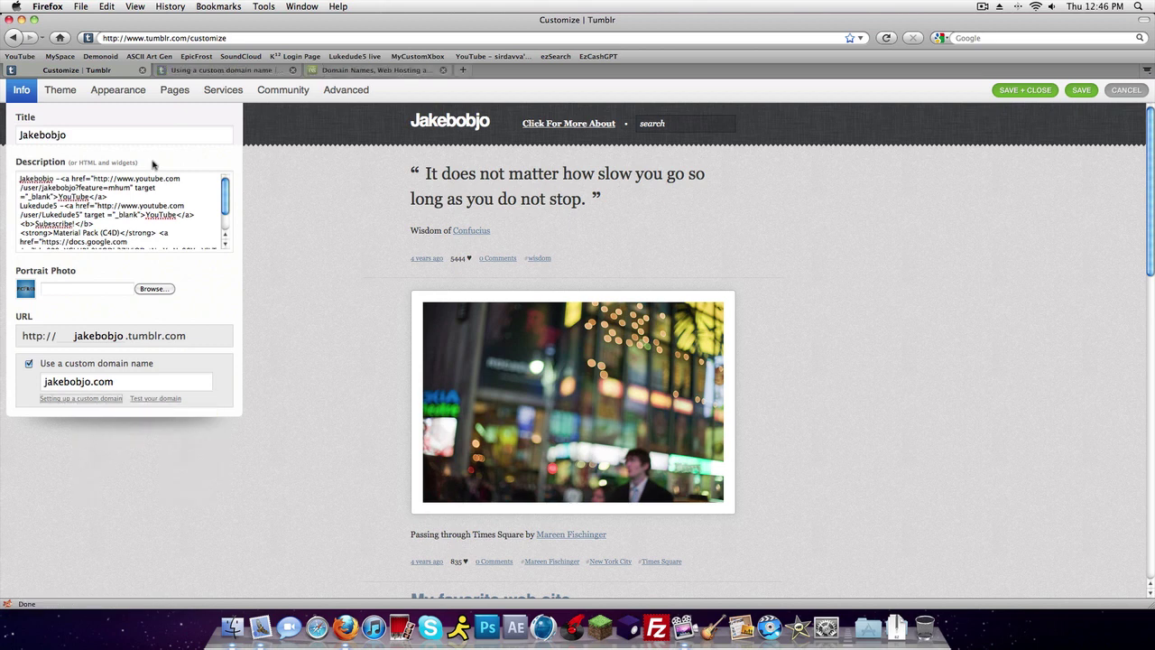
Select Tumblr's IP address 72.32.231.8 on the help page, then return to the Network Solutions site
{"action": "left_click", "coordinate": [256, 72]}
{"action": "right_click", "coordinate": [256, 72]}
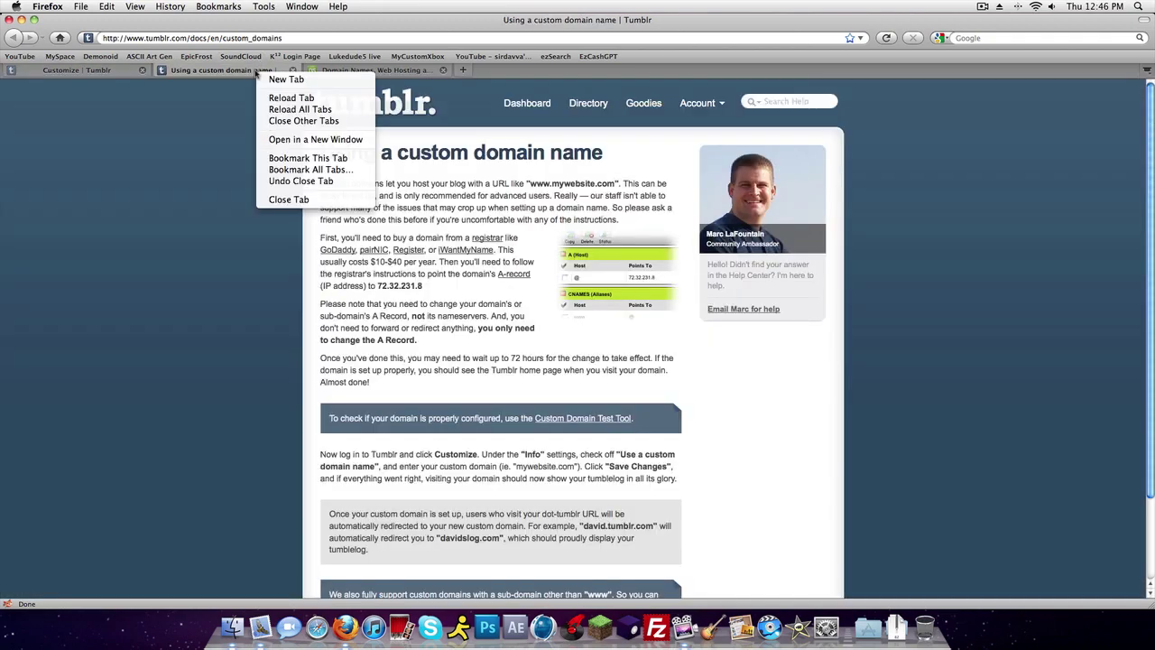
{"action": "left_click", "coordinate": [202, 91]}
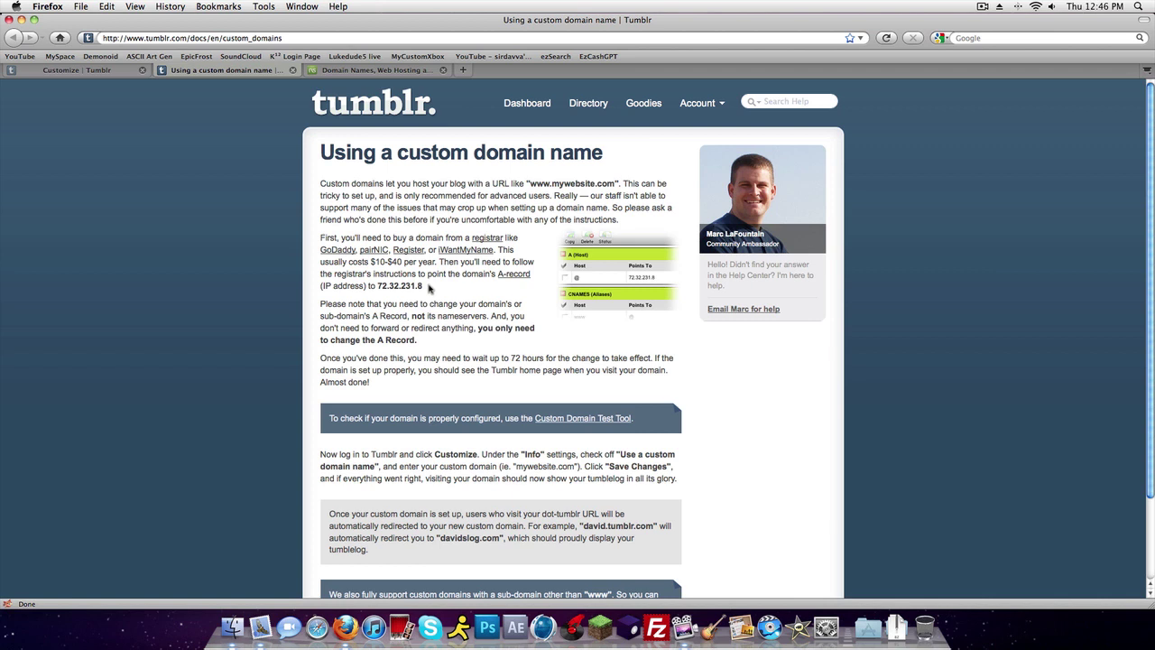
{"action": "mouse_move", "coordinate": [429, 287]}
{"action": "left_mouse_down"}
{"action": "mouse_move", "coordinate": [378, 287]}
{"action": "mouse_move", "coordinate": [449, 289]}
{"action": "left_mouse_up"}
{"action": "key", "text": "super+c"}
{"action": "left_click", "coordinate": [377, 287]}
{"action": "left_click", "coordinate": [411, 70]}
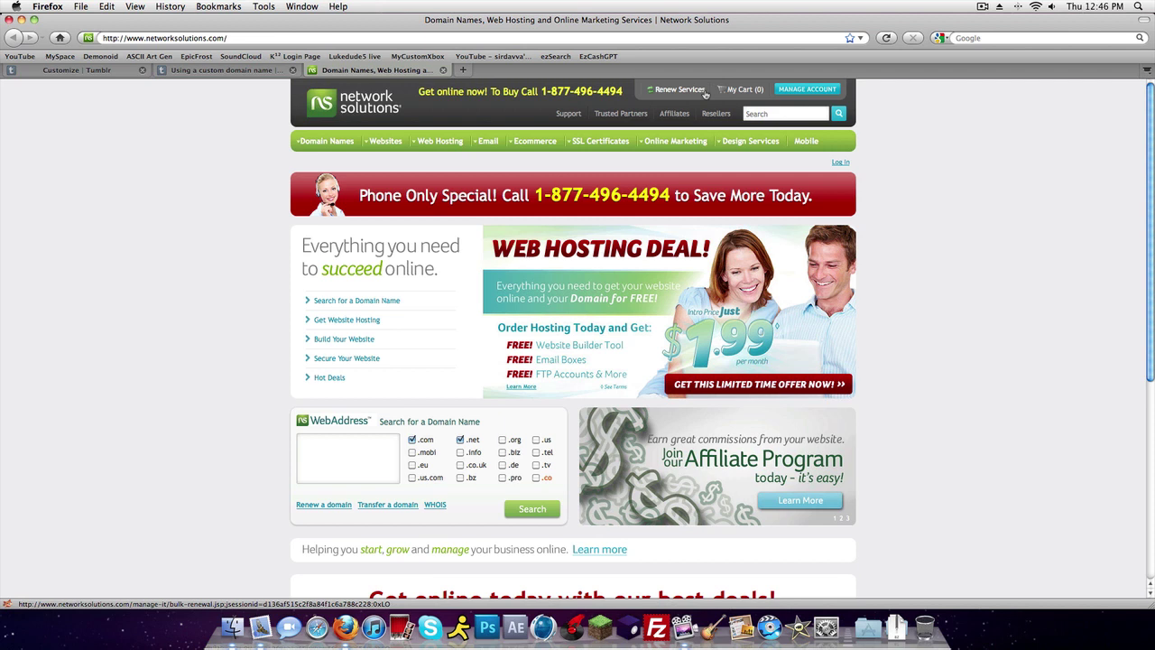
From Manage Account, go through Edit DNS and Change Where Domain Points, continuing with Advanced DNS
{"action": "left_click", "coordinate": [822, 94]}
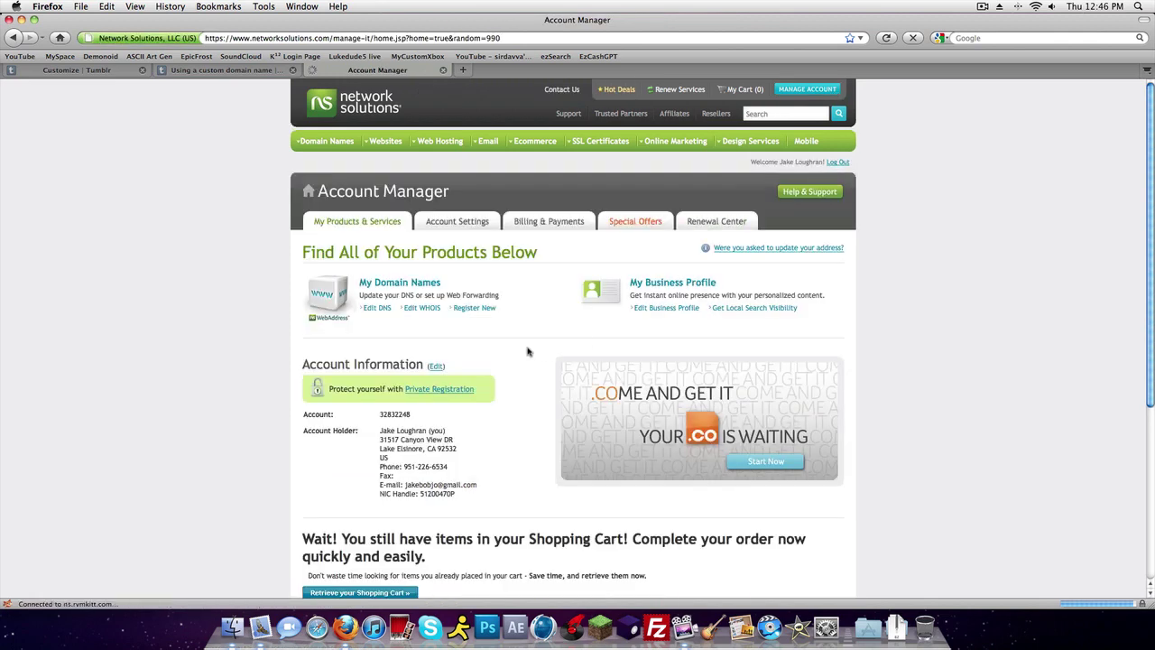
{"action": "left_click", "coordinate": [375, 309]}
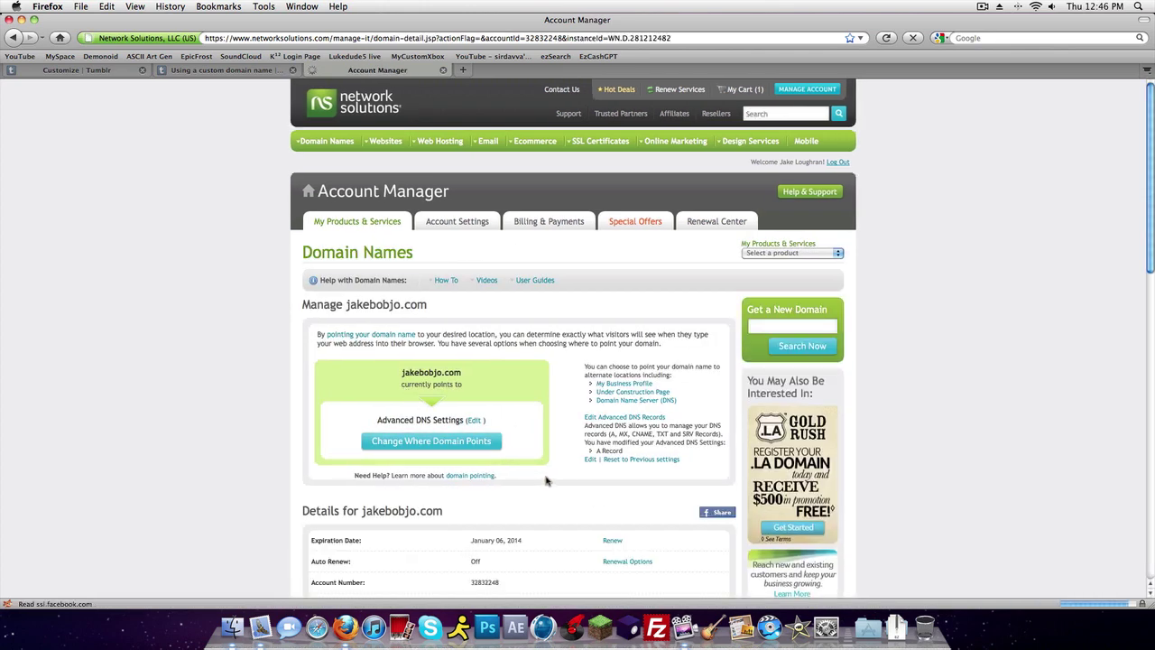
{"action": "scroll", "coordinate": [545, 481], "scroll_direction": "down", "scroll_amount": 1}
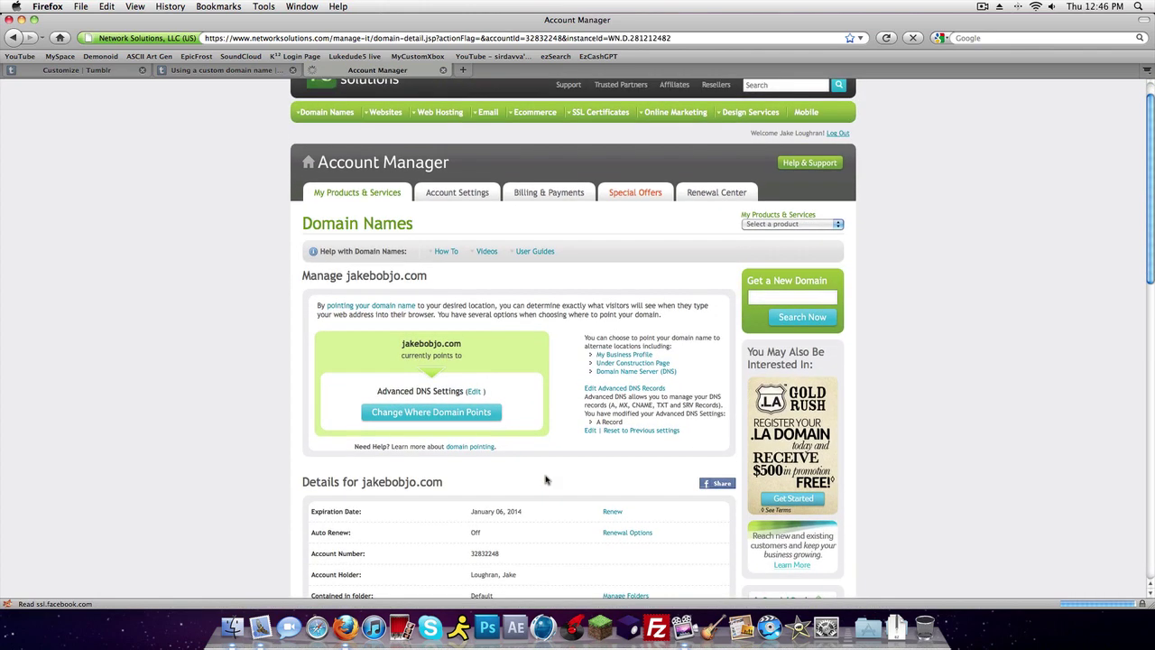
{"action": "left_click", "coordinate": [466, 414]}
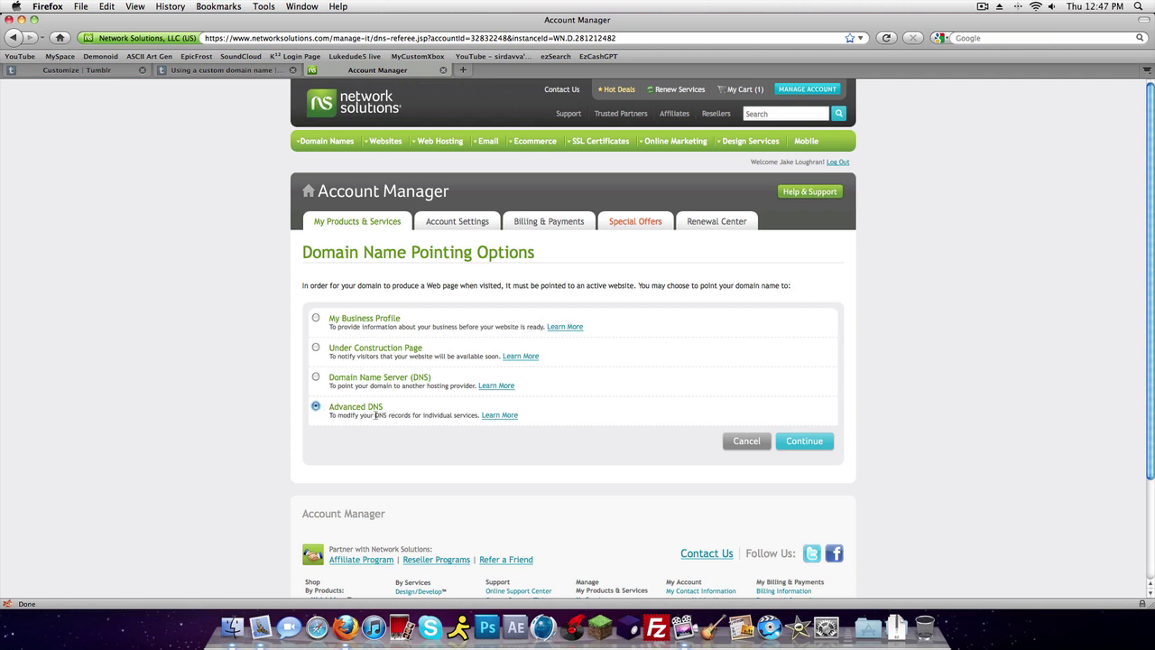
{"action": "left_click", "coordinate": [802, 441]}
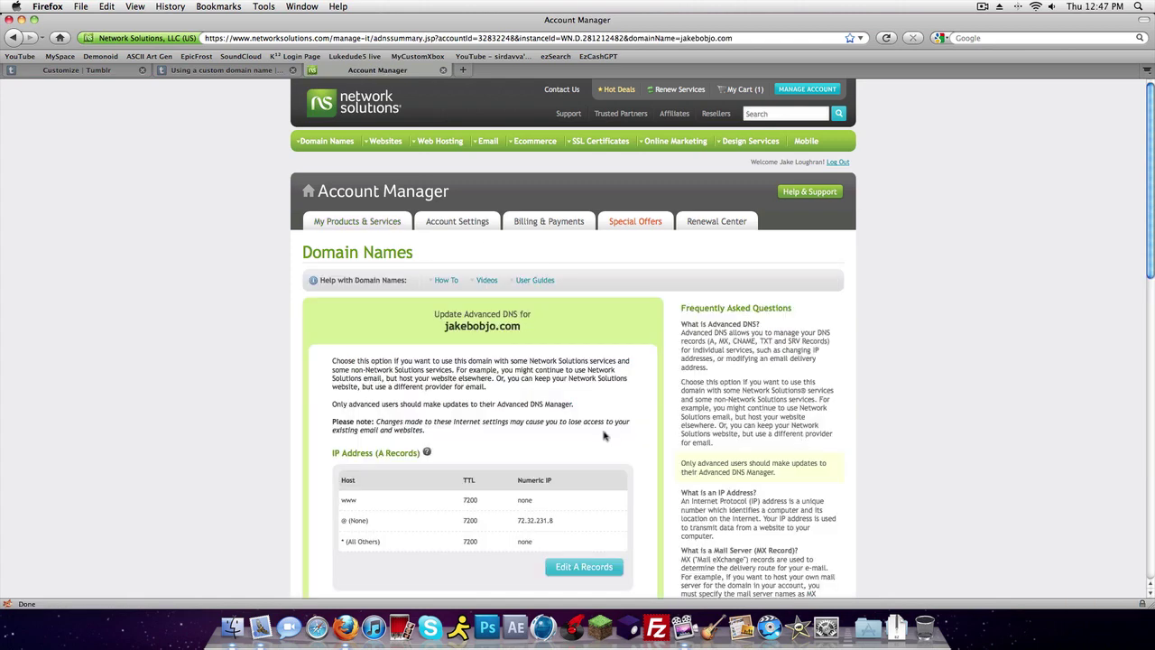
{"action": "scroll", "coordinate": [478, 435], "scroll_direction": "down", "scroll_amount": 2}
{"action": "scroll", "coordinate": [539, 461], "scroll_direction": "down", "scroll_amount": 1}
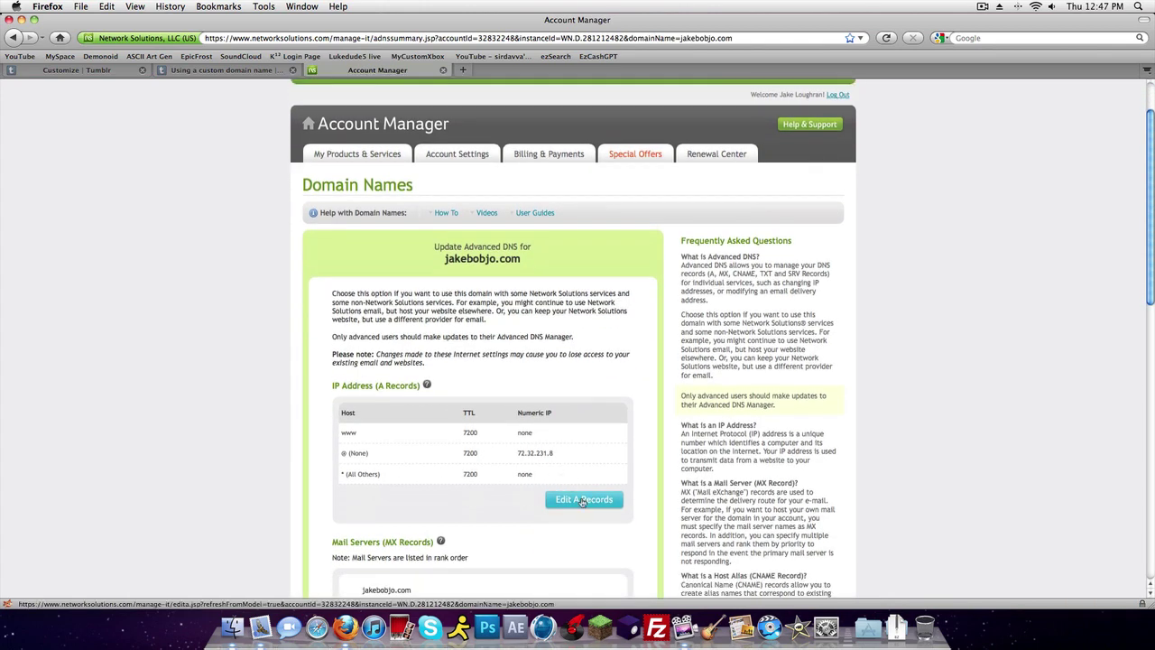
Open the A-record editor, check the @ record's 72.32.231.8 IP, and leave the All Others IP blank
{"action": "left_click", "coordinate": [583, 502]}
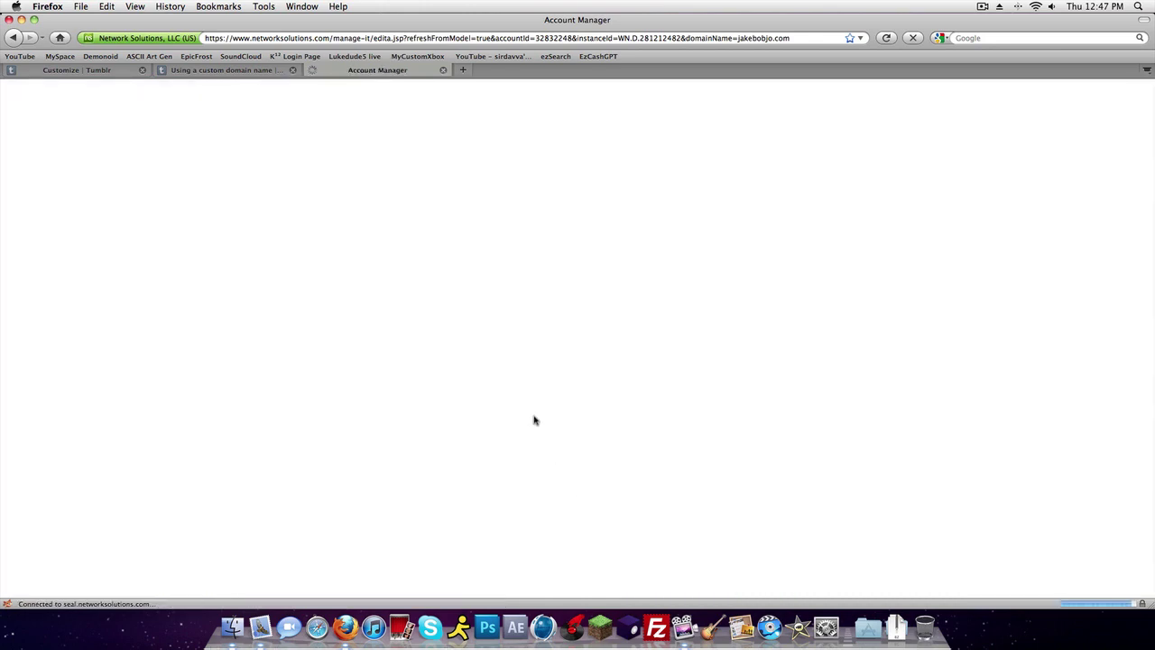
{"action": "scroll", "coordinate": [534, 419], "scroll_direction": "down", "scroll_amount": 2}
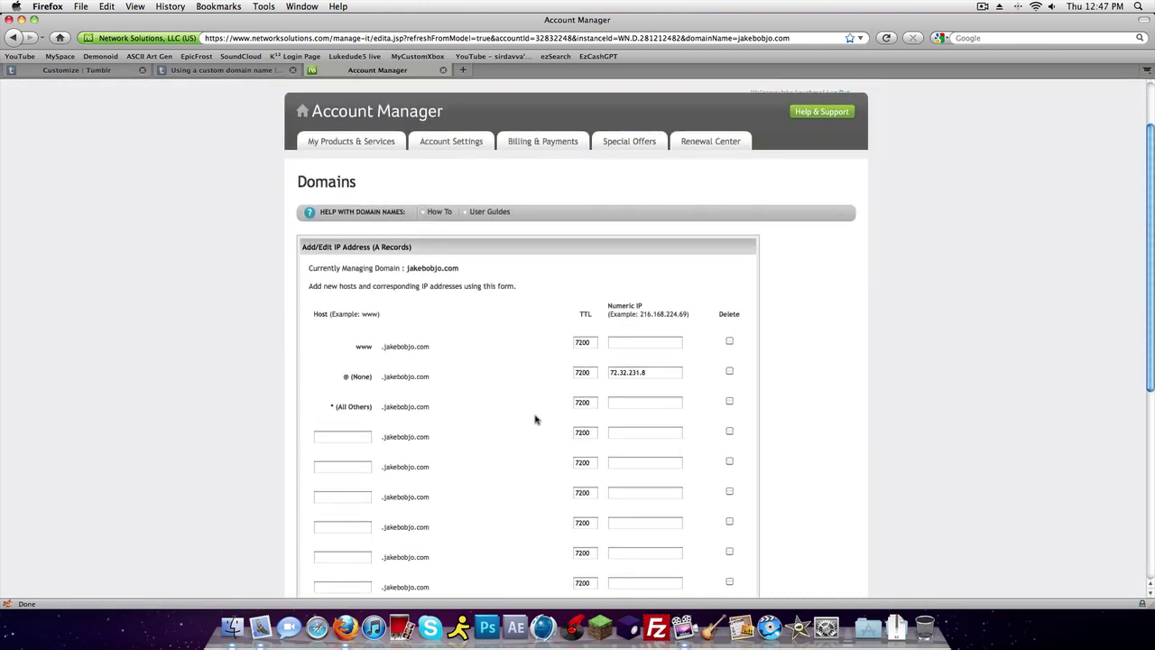
{"action": "scroll", "coordinate": [541, 412], "scroll_direction": "down", "scroll_amount": 1}
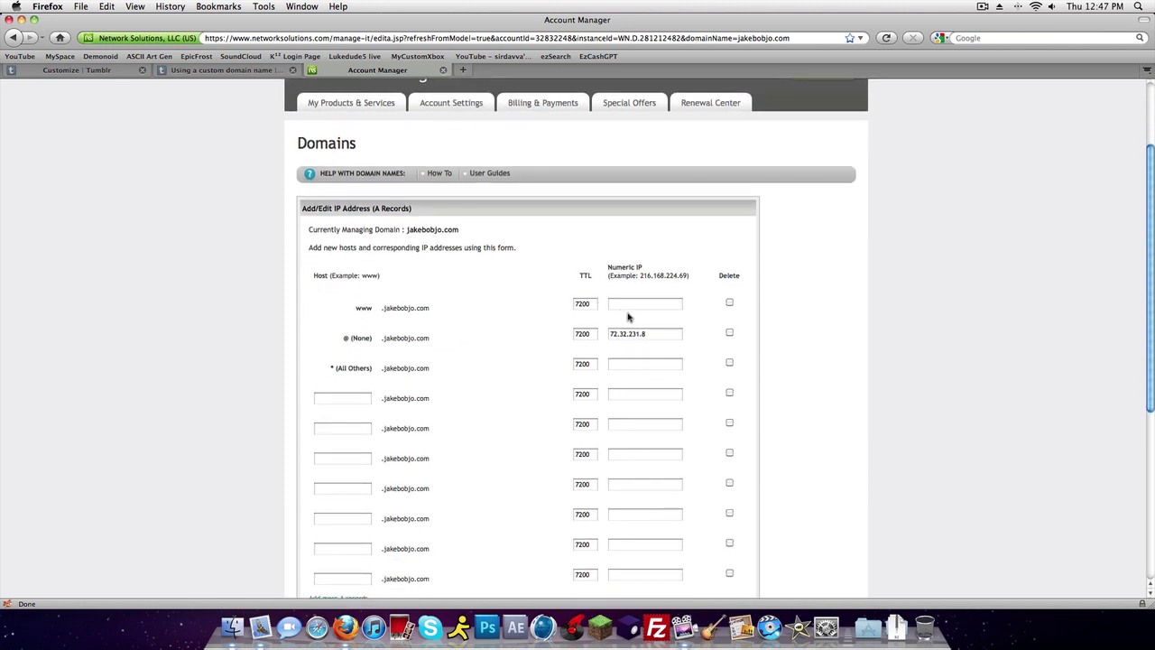
{"action": "left_click", "coordinate": [649, 334]}
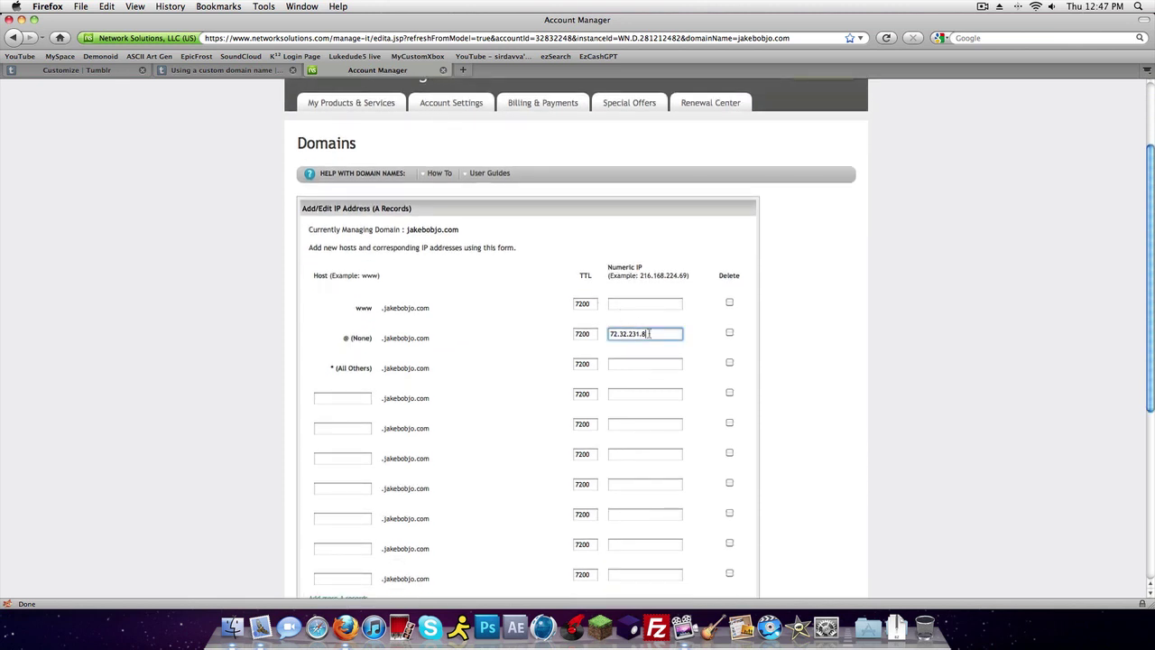
{"action": "left_click", "coordinate": [556, 345]}
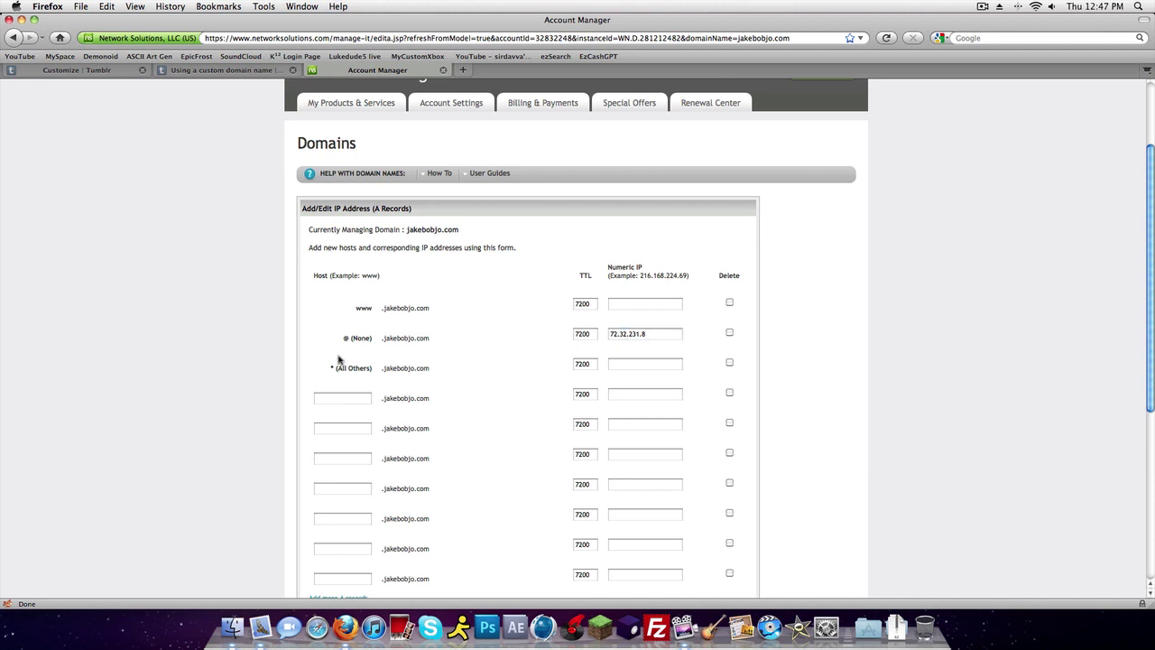
{"action": "left_click", "coordinate": [660, 371]}
{"action": "key", "text": "super+v"}
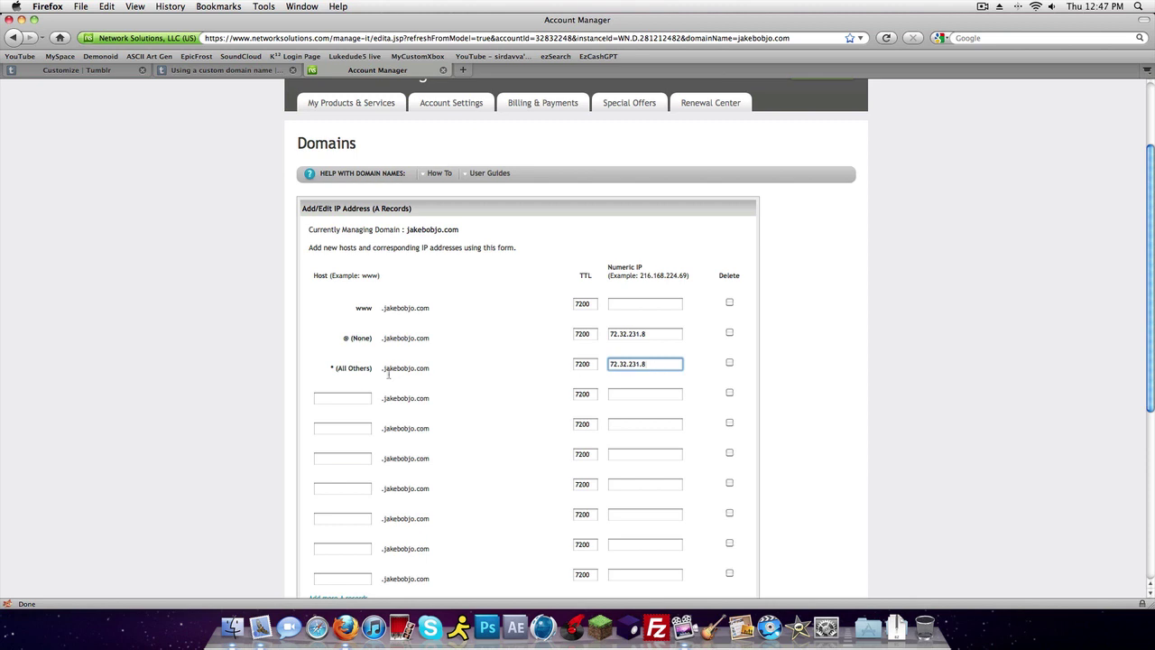
{"action": "key", "text": "super+a"}
{"action": "key", "text": "super+c"}
{"action": "key", "text": "BackSpace"}
Clear the fourth row's @ host and duplicate IP, keeping only @ (None) at 72.32.231.8
{"action": "left_click", "coordinate": [666, 393]}
{"action": "key", "text": "super+v"}
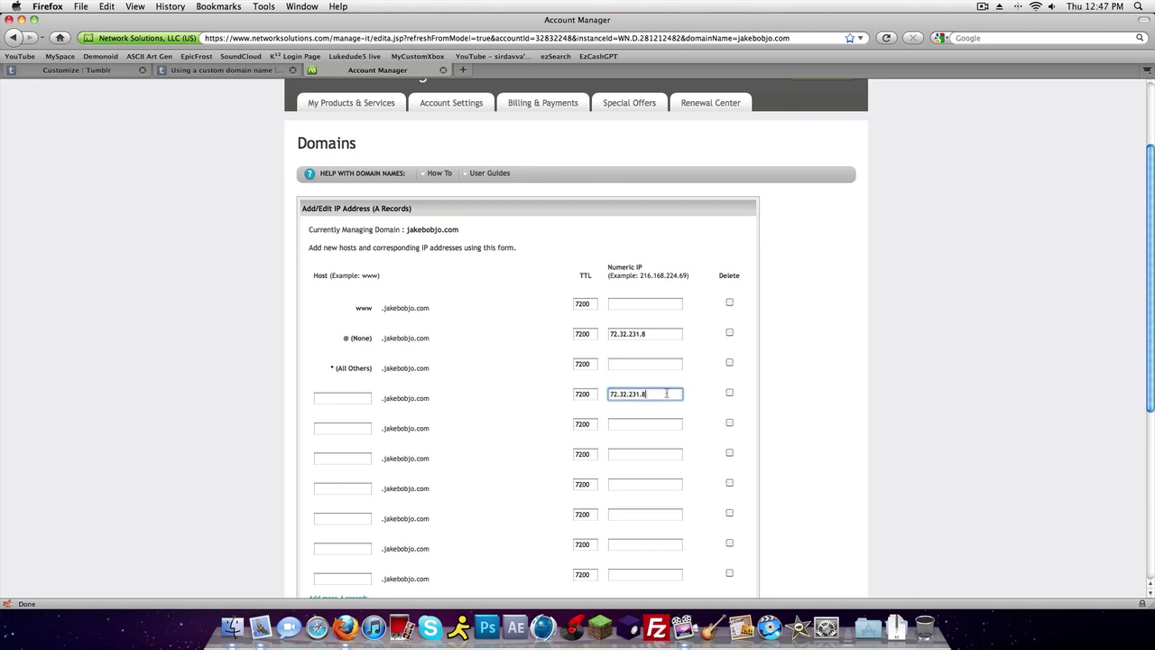
{"action": "left_click", "coordinate": [323, 401]}
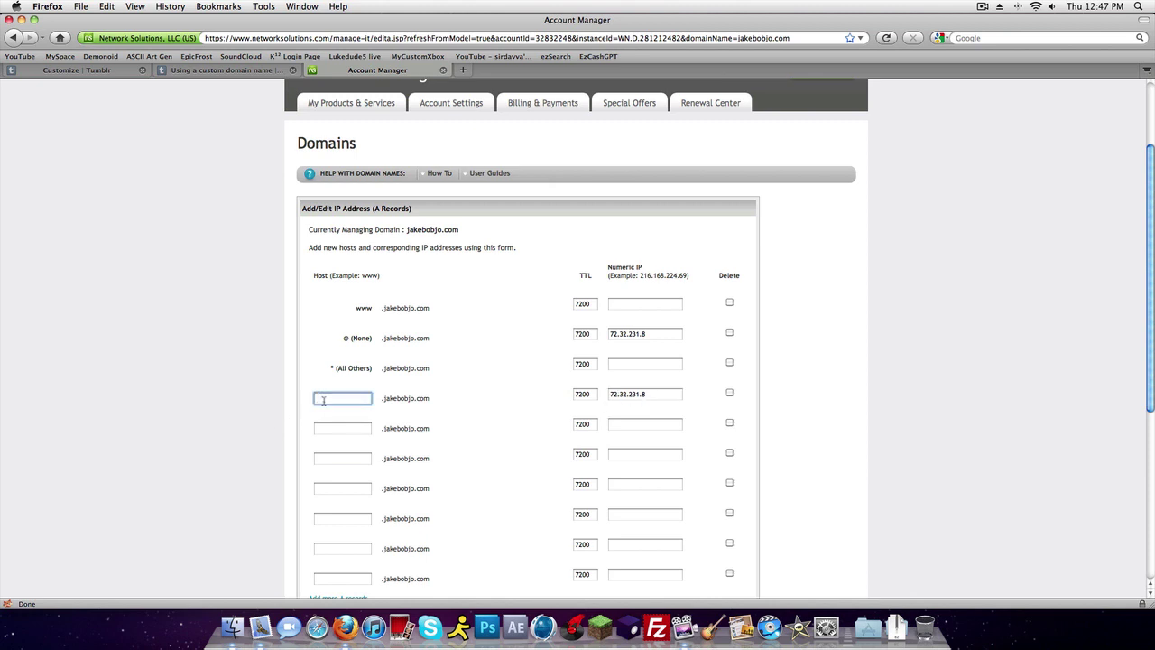
{"action": "type", "text": "@"}
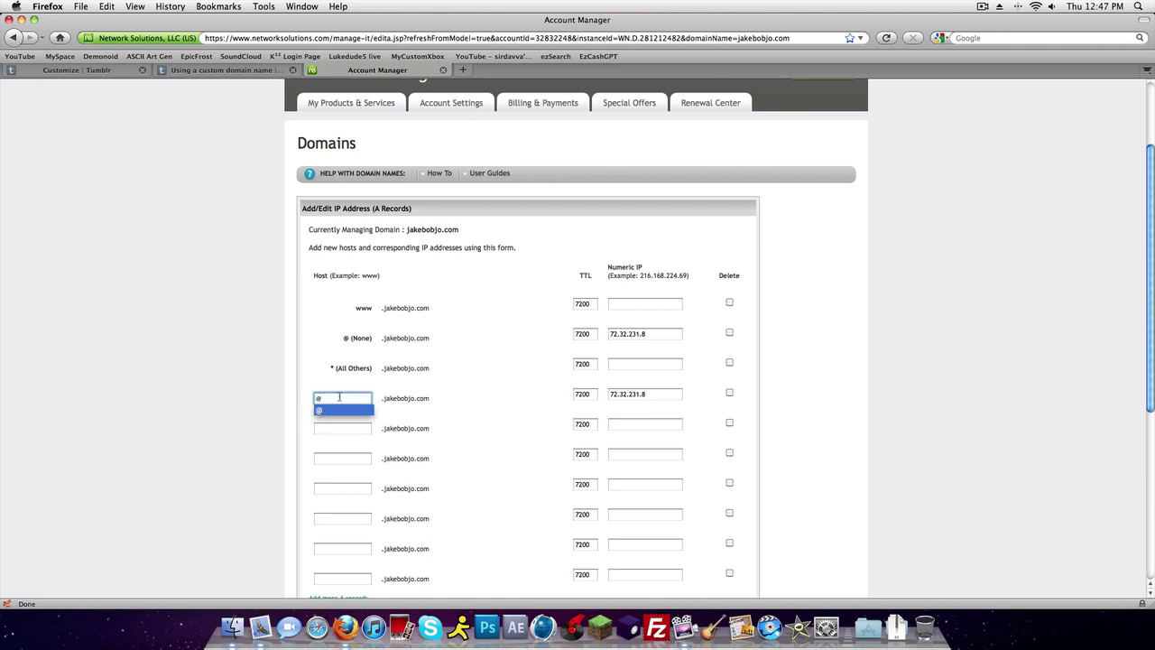
{"action": "key", "text": "BackSpace"}
{"action": "left_click", "coordinate": [652, 390]}
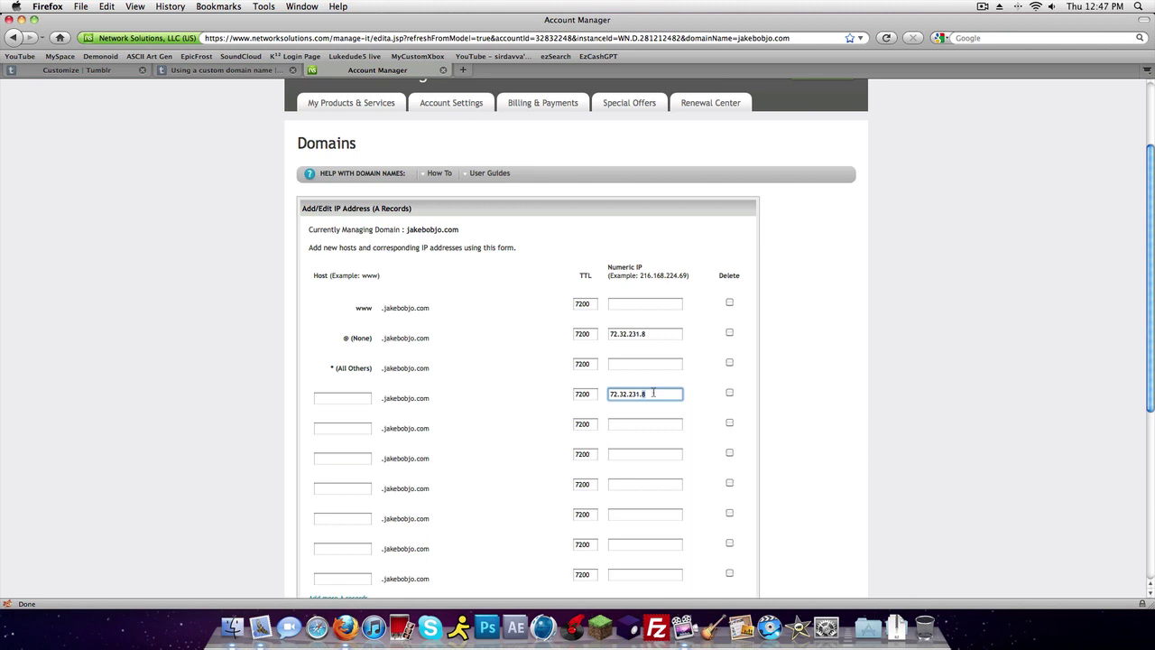
{"action": "key", "text": "BackSpace"}
{"action": "key", "text": "BackSpace"}
{"action": "key", "text": "BackSpace"}
{"action": "key", "text": "BackSpace"}
{"action": "key", "text": "BackSpace"}
{"action": "key", "text": "BackSpace"}
{"action": "key", "text": "BackSpace"}
{"action": "key", "text": "BackSpace"}
{"action": "key", "text": "BackSpace"}
{"action": "key", "text": "BackSpace"}
{"action": "key", "text": "BackSpace"}
{"action": "left_click_drag", "start_coordinate": [335, 338], "coordinate": [464, 335]}
{"action": "left_click", "coordinate": [712, 339]}
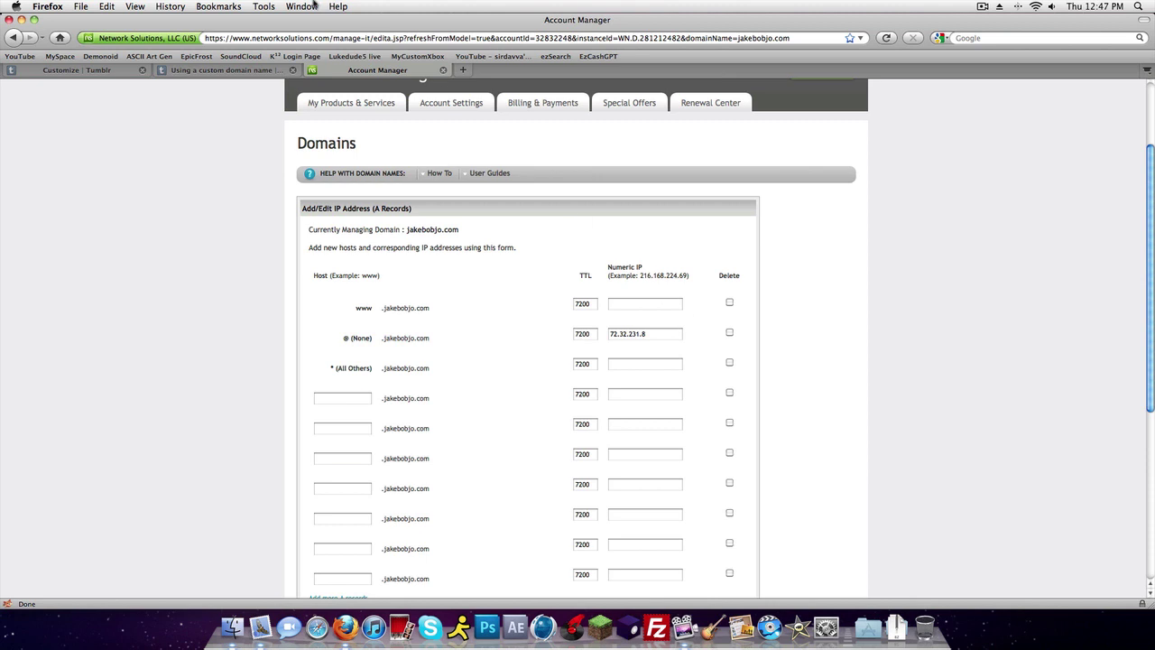
Close the Network Solutions account tab and cancel out of the Tumblr Customize editor
{"action": "left_click", "coordinate": [443, 70]}
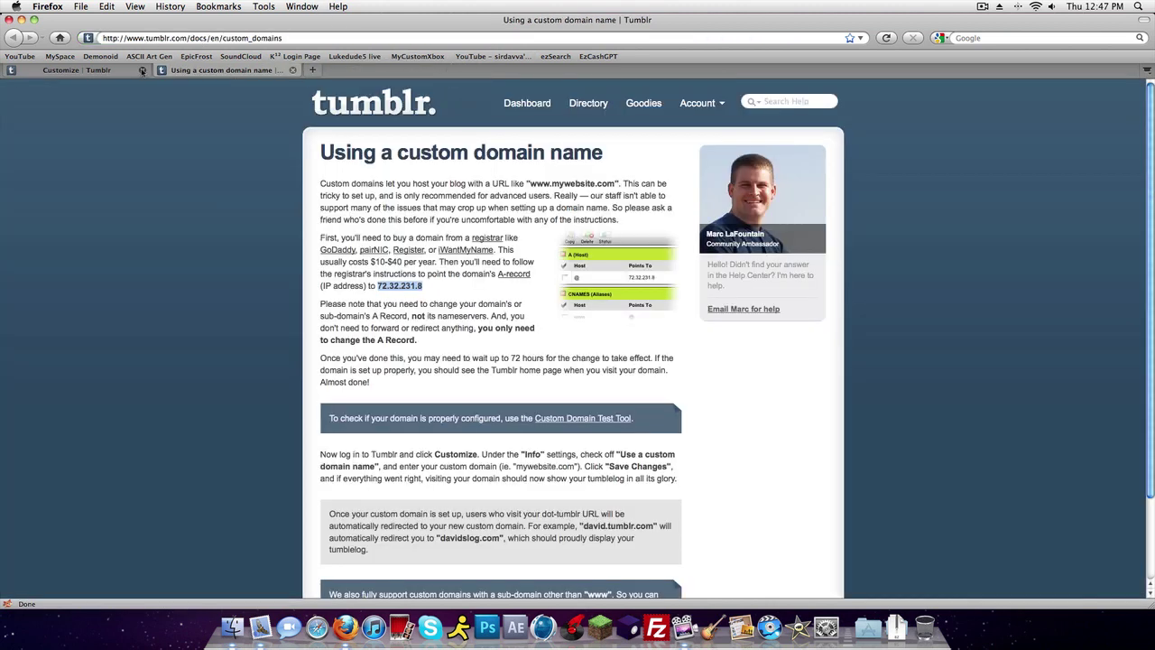
{"action": "left_click", "coordinate": [136, 71]}
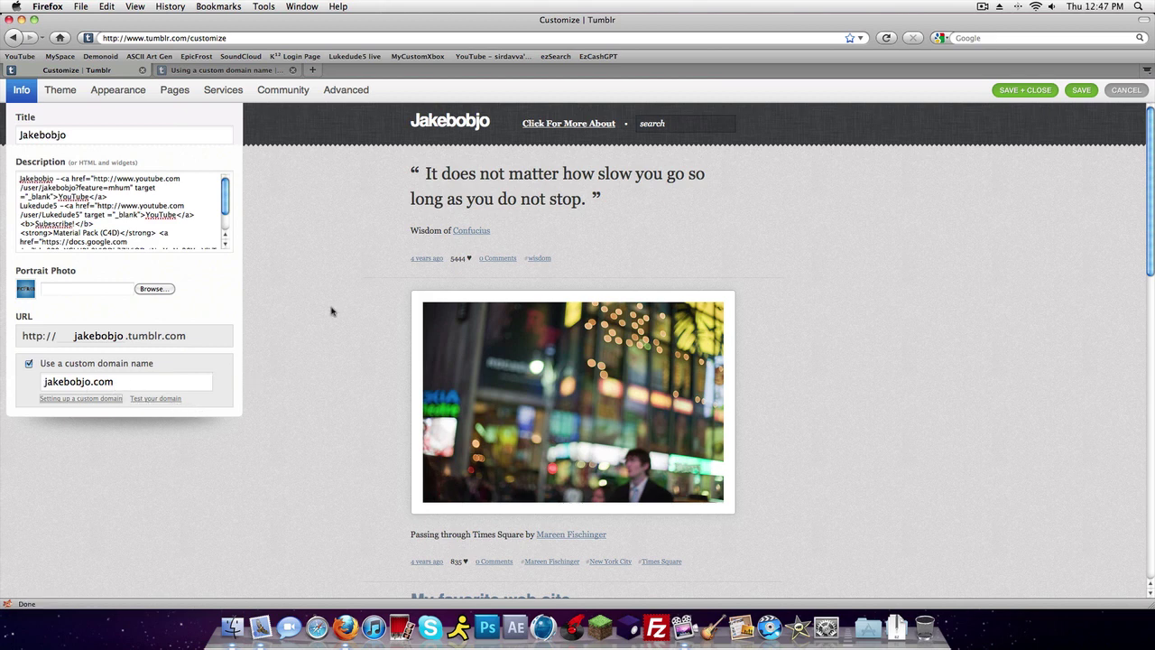
{"action": "left_click", "coordinate": [1052, 91]}
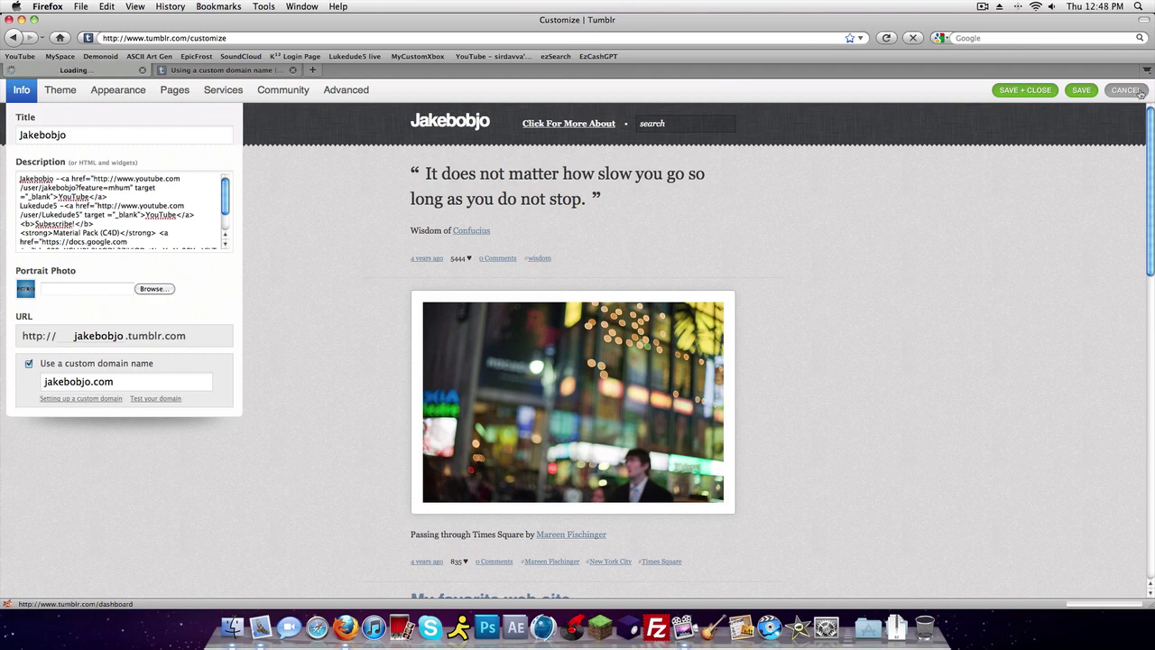
Load jakebobjo.com to confirm it still shows the placeholder business profile
{"action": "double_click", "coordinate": [240, 38]}
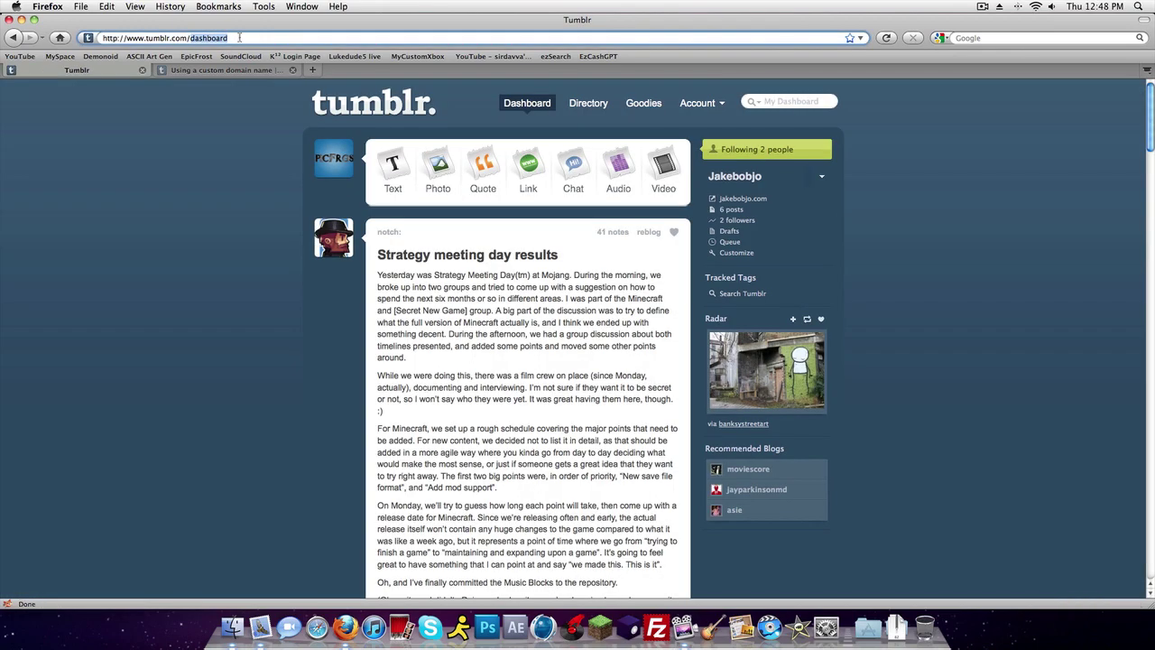
{"action": "left_click", "coordinate": [239, 38]}
{"action": "type", "text": "jakebob"}
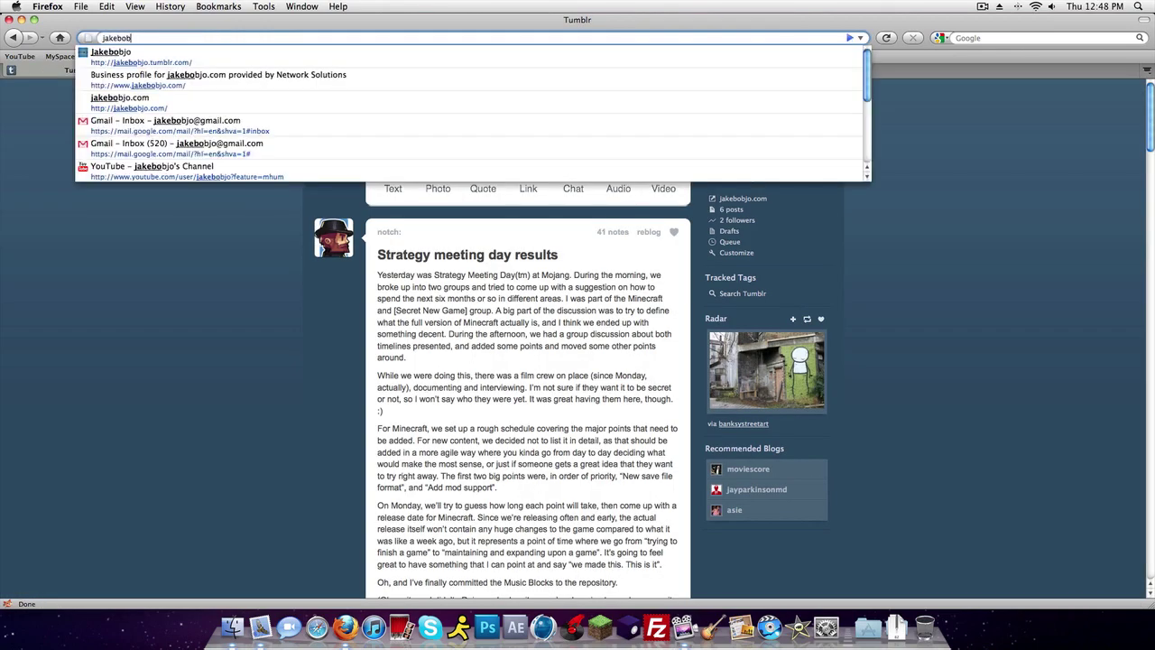
{"action": "type", "text": "jo.com"}
{"action": "key", "text": "Return"}
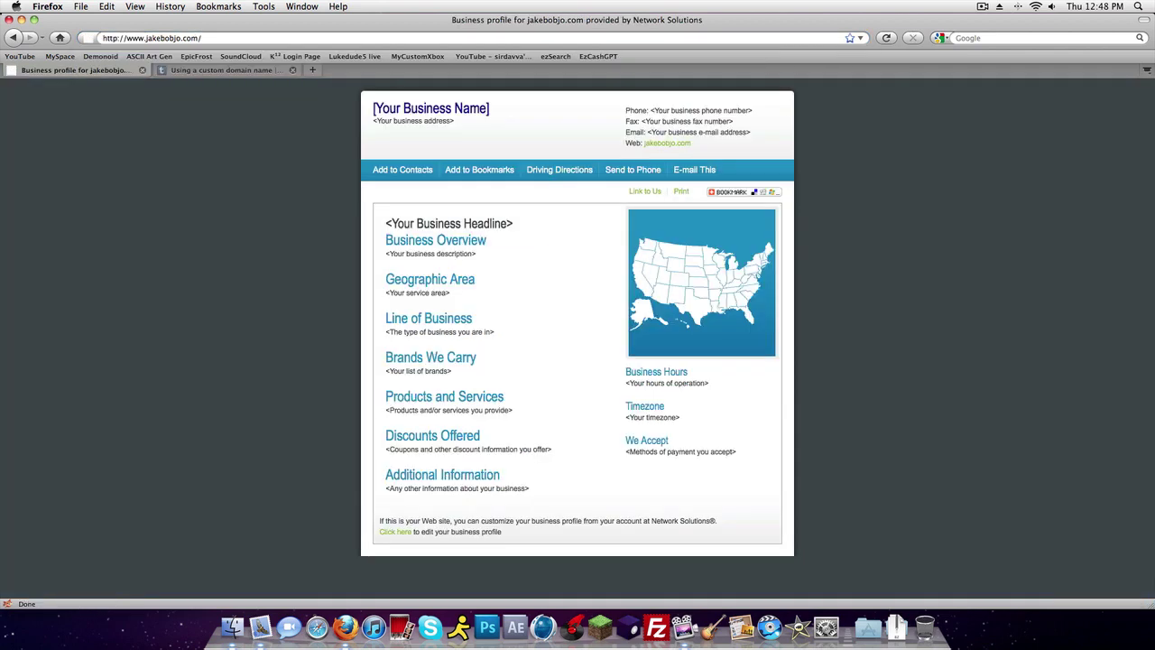
{"action": "left_click", "coordinate": [201, 38]}
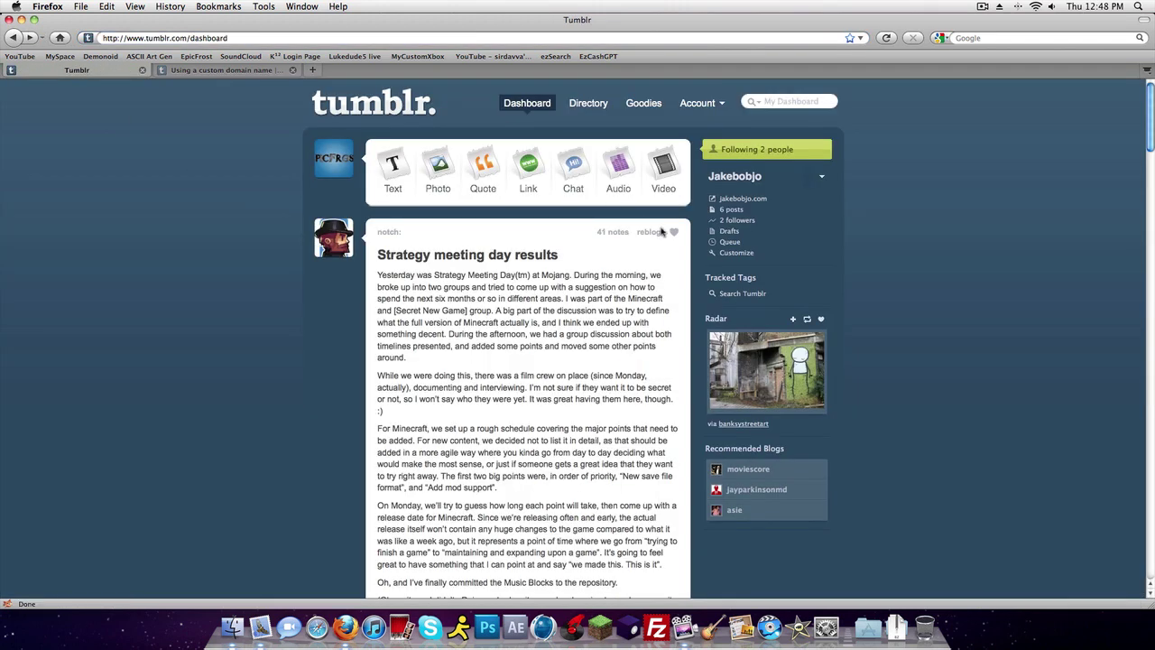
Run Tumblr's custom domain test on jakebobjo.com
{"action": "left_click", "coordinate": [742, 256]}
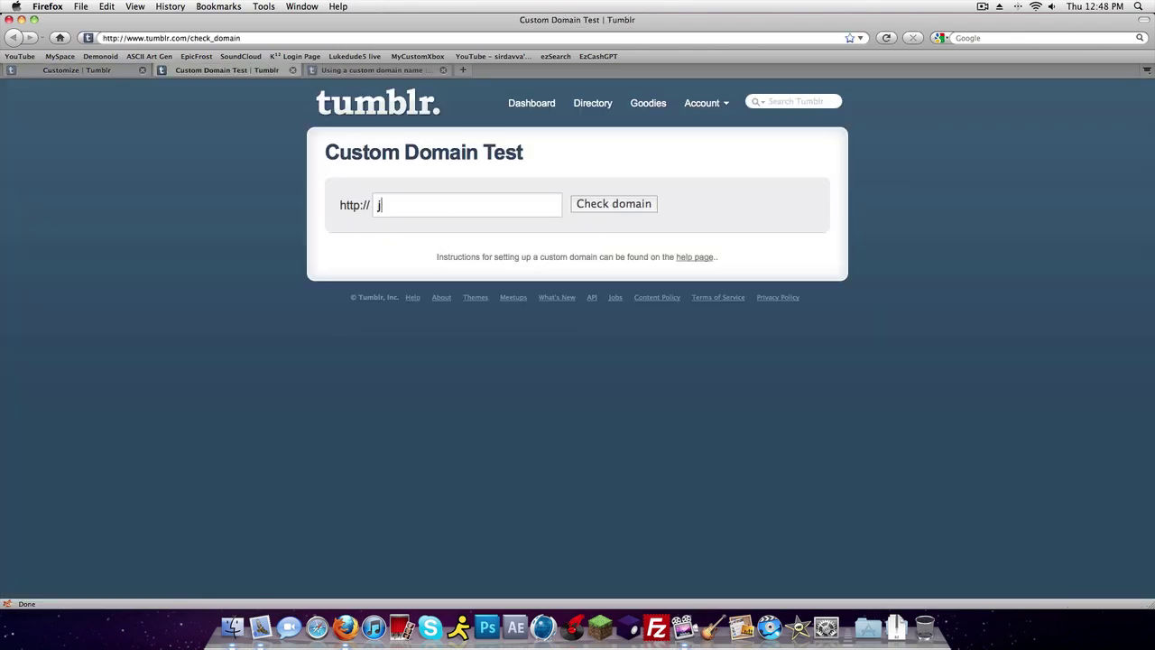
{"action": "type", "text": "akebobjo.co"}
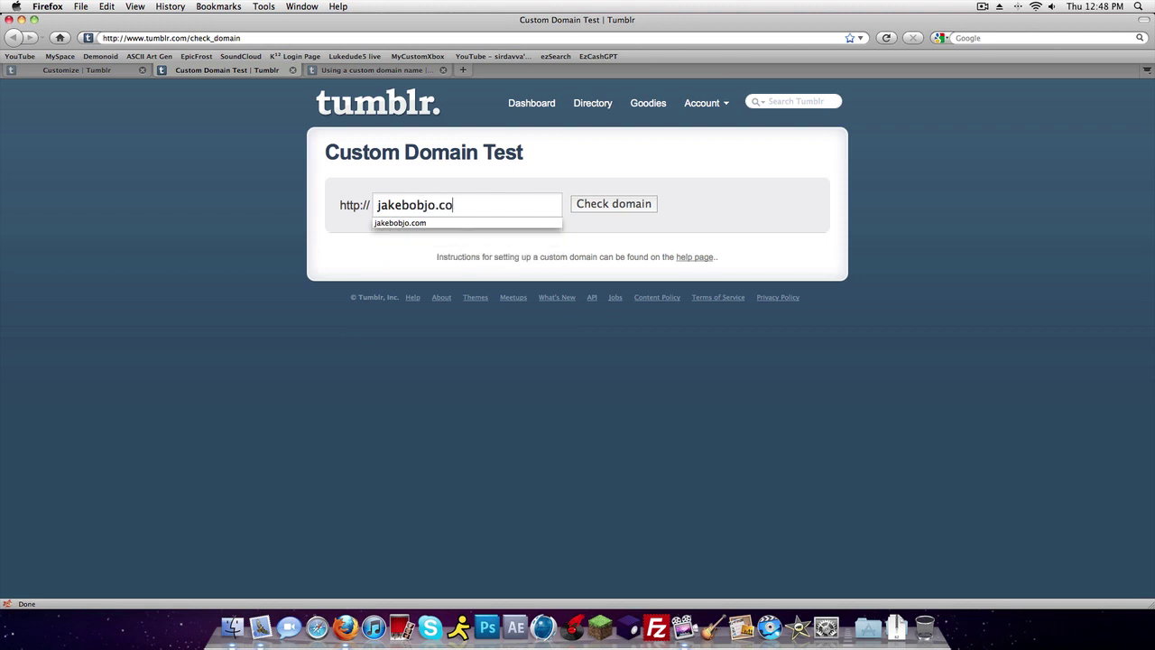
{"action": "type", "text": "m"}
{"action": "key", "text": "Return"}
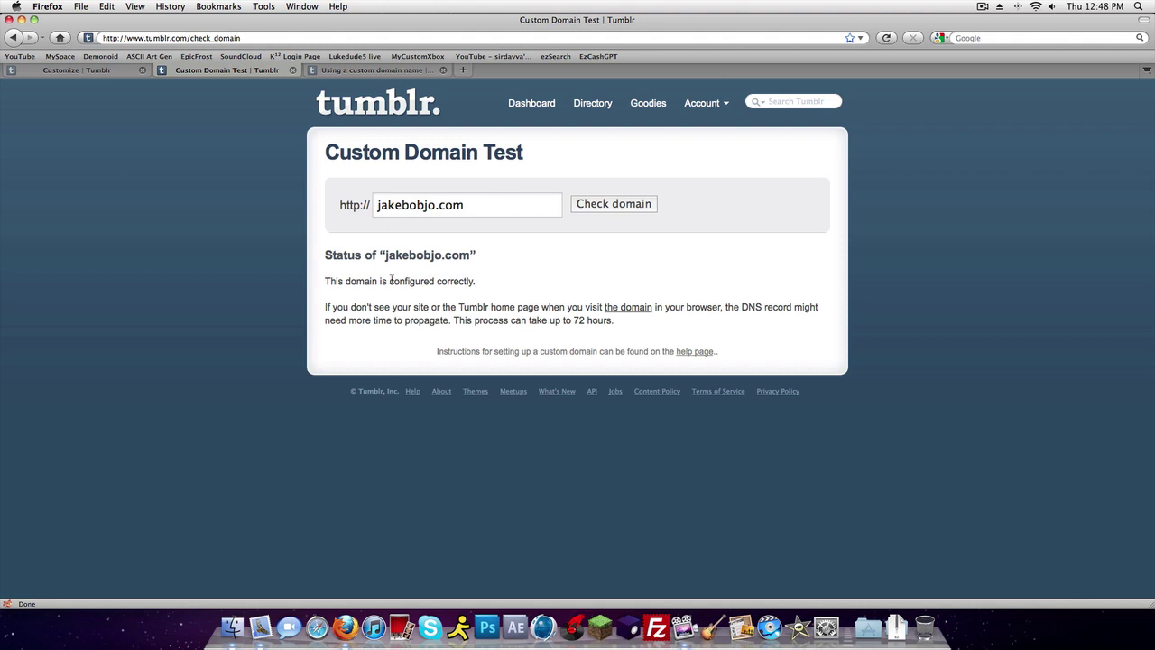
Close the Customize tab and review the configured-correctly result and 72-hour DNS propagation note
{"action": "left_click", "coordinate": [142, 70]}
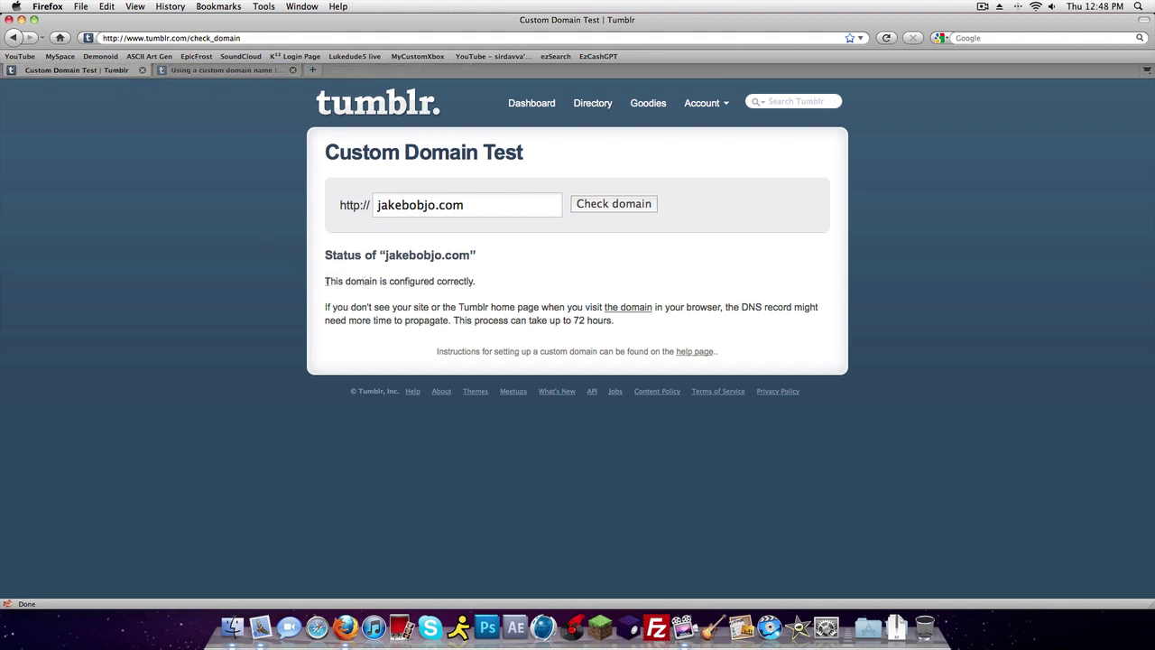
{"action": "left_click_drag", "start_coordinate": [328, 283], "coordinate": [490, 285]}
{"action": "left_click", "coordinate": [483, 295]}
{"action": "left_click_drag", "start_coordinate": [327, 307], "coordinate": [808, 317]}
{"action": "left_click", "coordinate": [806, 319]}
{"action": "left_click_drag", "start_coordinate": [572, 320], "coordinate": [651, 327]}
{"action": "left_click", "coordinate": [652, 327]}
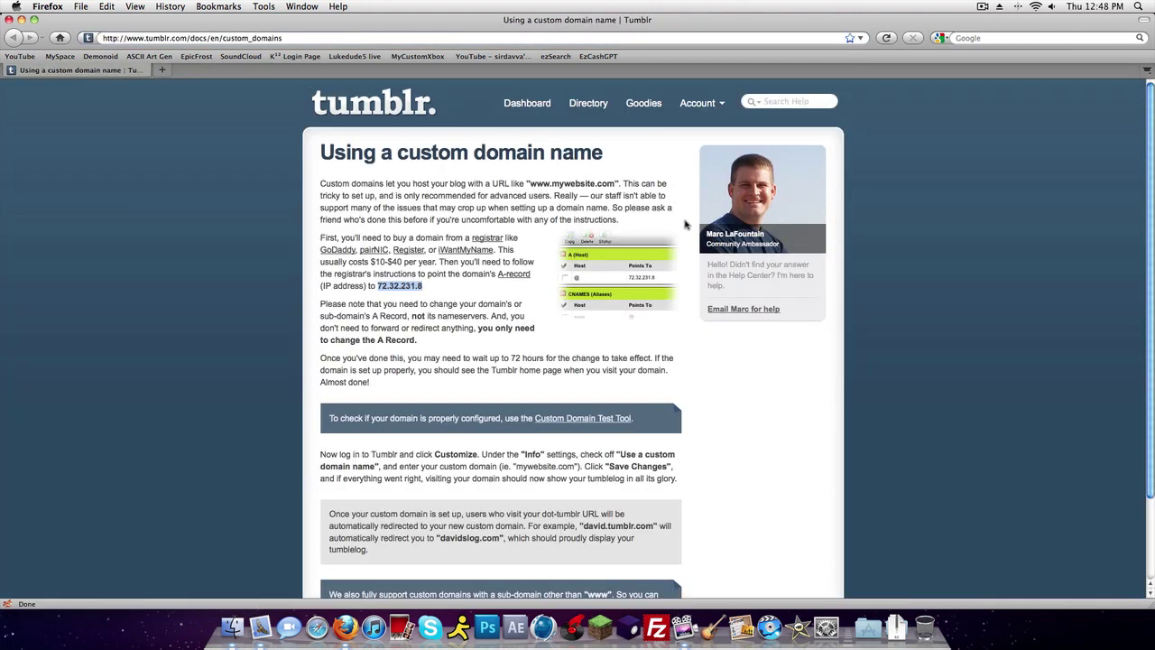
Reload the Tumblr dashboard, open jakebobjo.tumblr.com to test the redirect, then go to Google's home page
{"action": "scroll", "coordinate": [686, 223], "scroll_direction": "down", "scroll_amount": 2}
{"action": "scroll", "coordinate": [686, 224], "scroll_direction": "up", "scroll_amount": 2}
{"action": "key", "text": "super+r"}
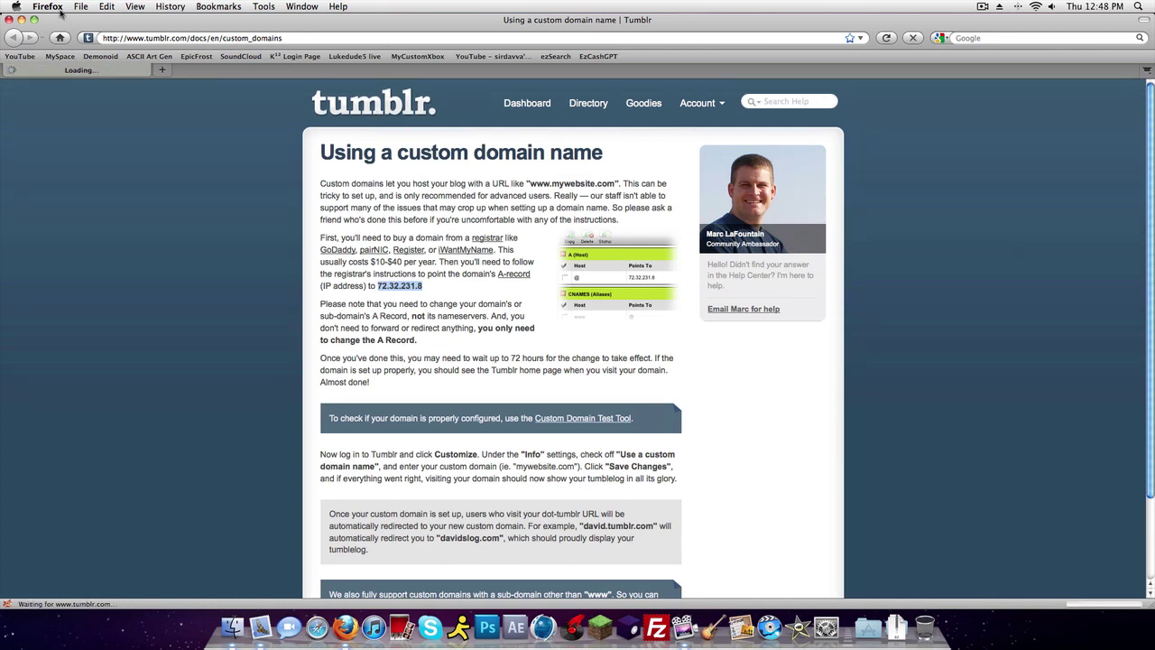
{"action": "double_click", "coordinate": [241, 41]}
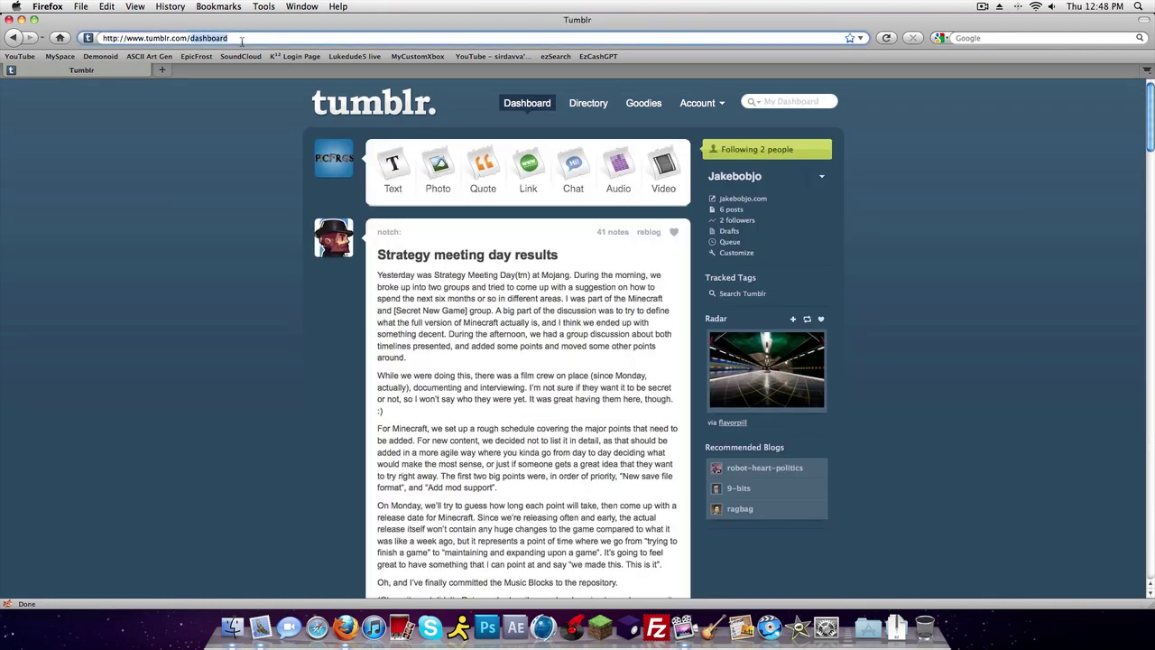
{"action": "triple_click", "coordinate": [242, 40]}
{"action": "type", "text": "jakebo"}
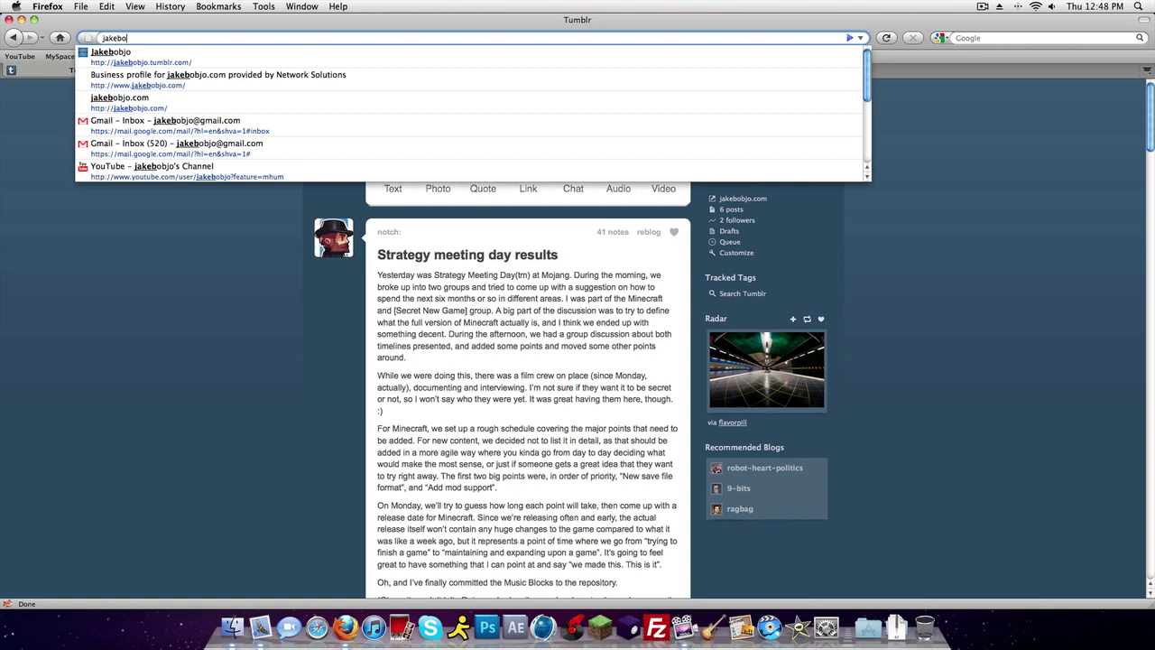
{"action": "type", "text": "bjo.tumbl"}
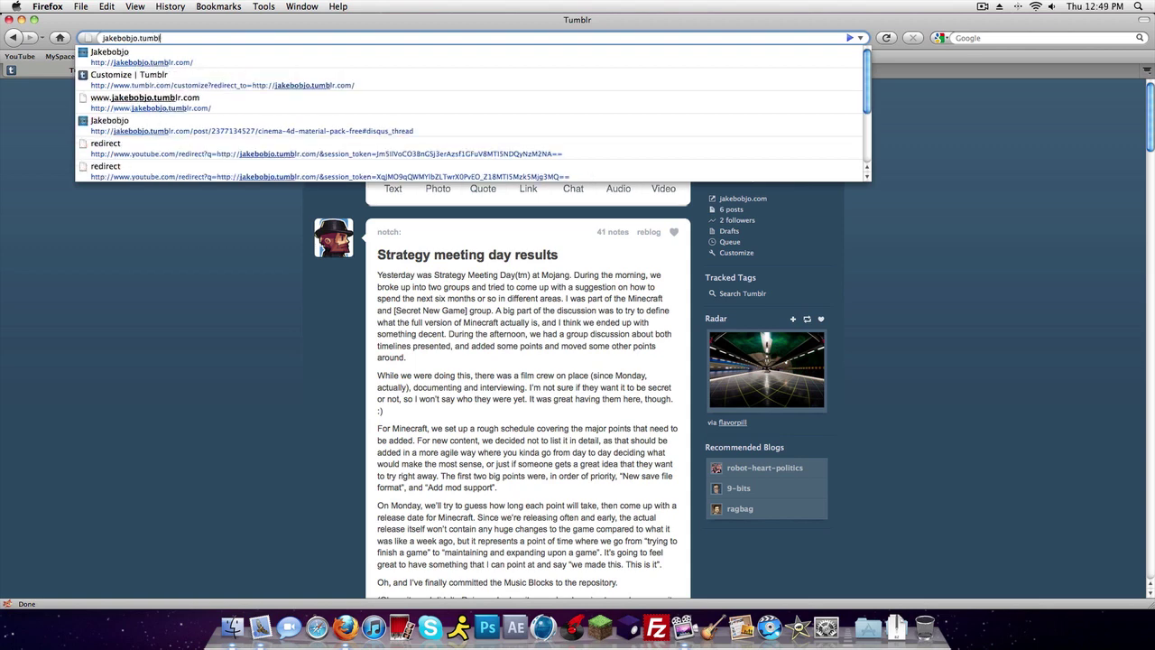
{"action": "type", "text": "r.com"}
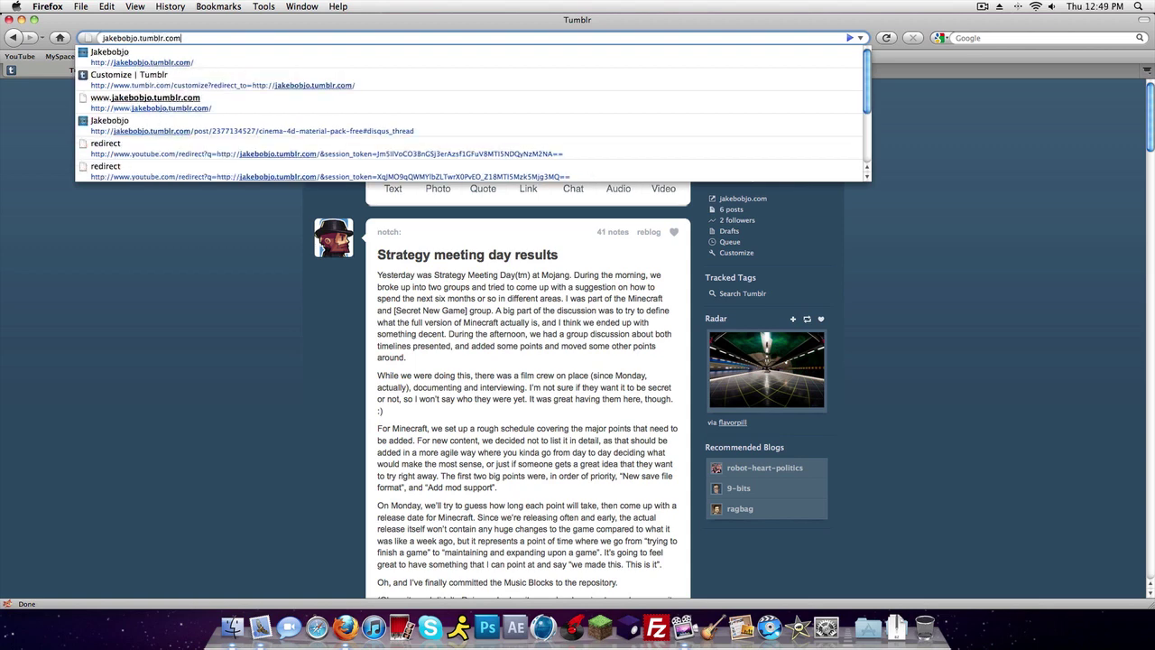
{"action": "key", "text": "Return"}
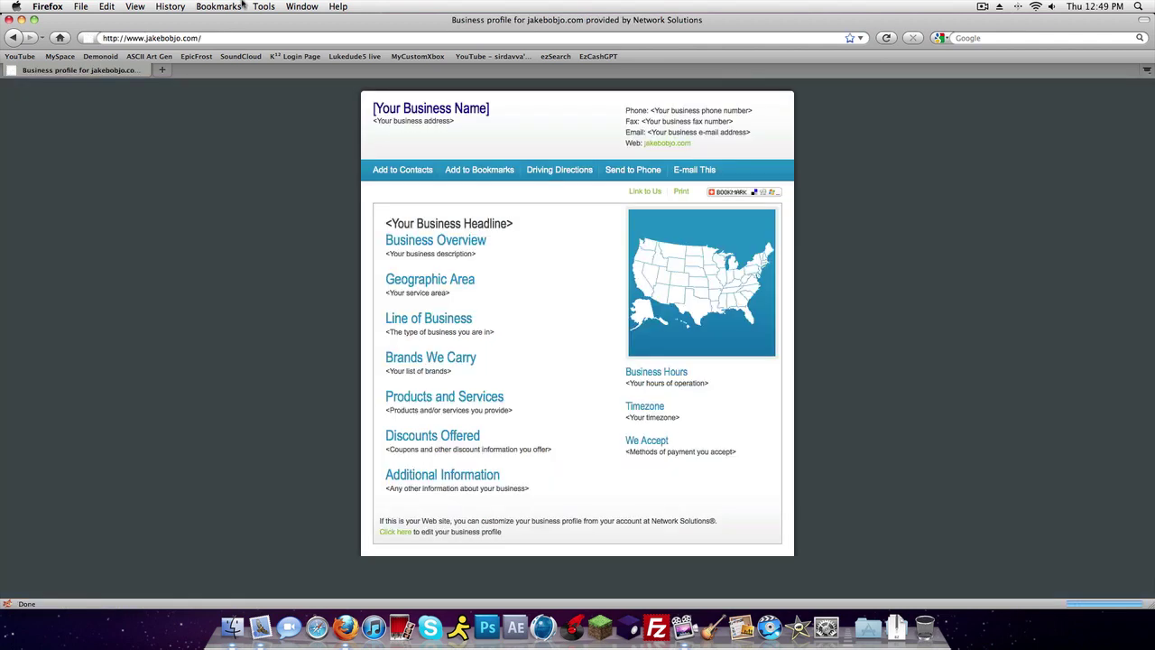
{"action": "left_click", "coordinate": [61, 39]}
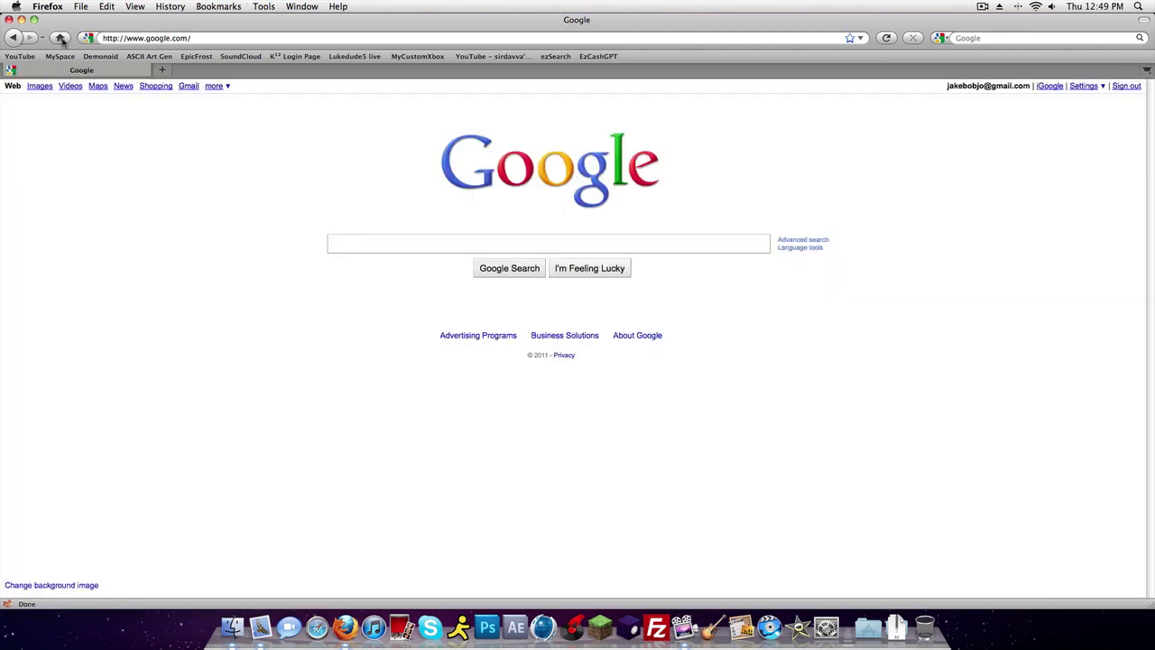